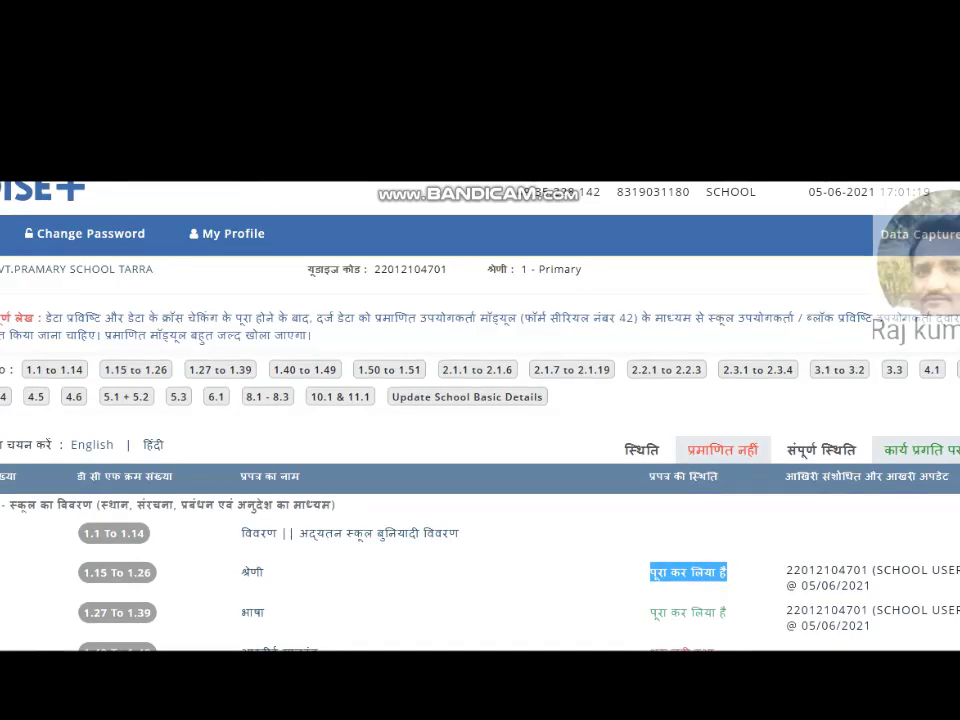
scroll(480, 570, down, 3)
drag(722, 578, 648, 568)
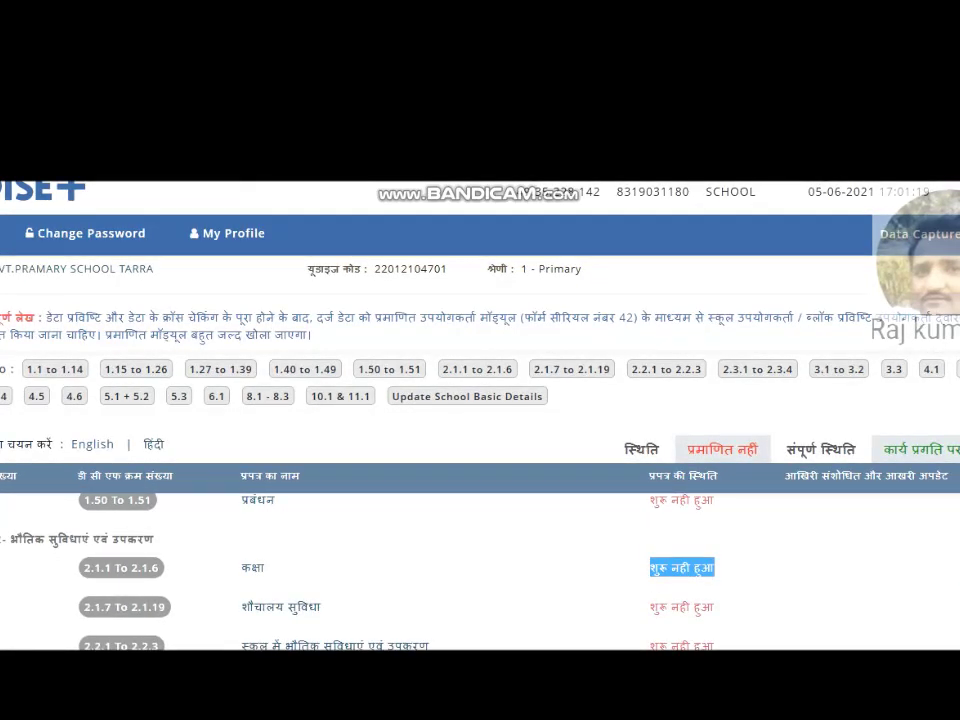
scroll(443, 500, up, 3)
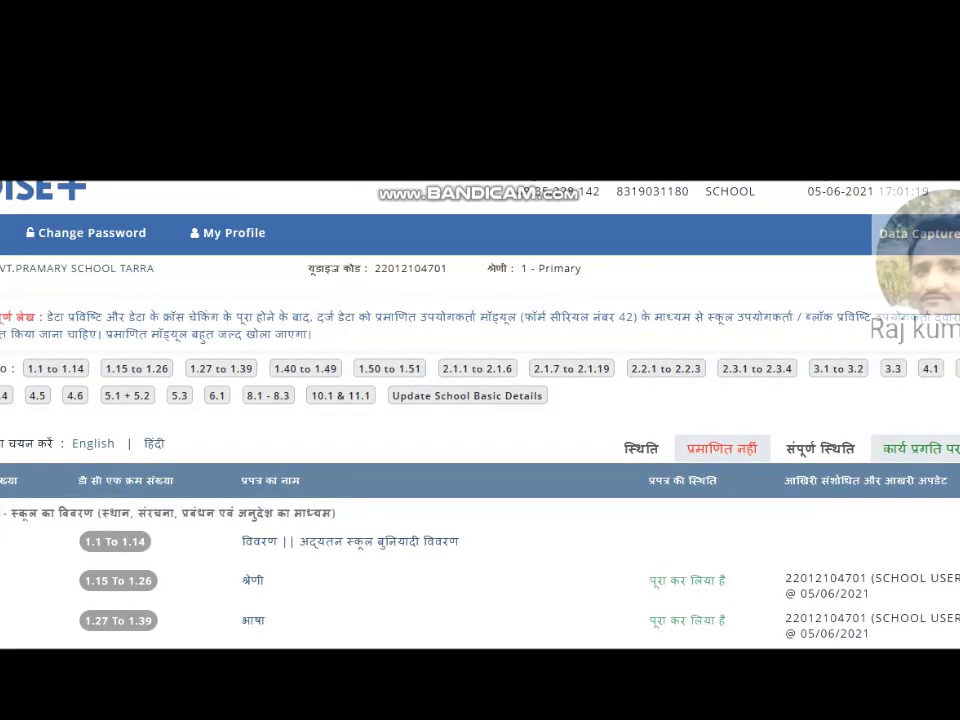
drag(37, 512, 345, 524)
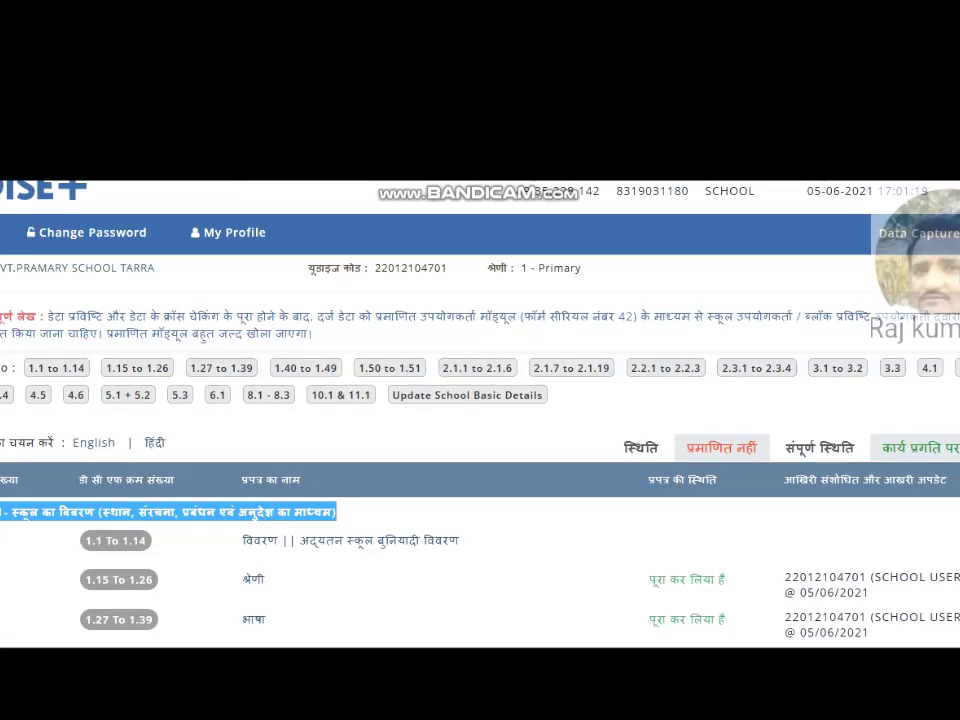
scroll(345, 524, down, 1)
scroll(15, 521, down, 2)
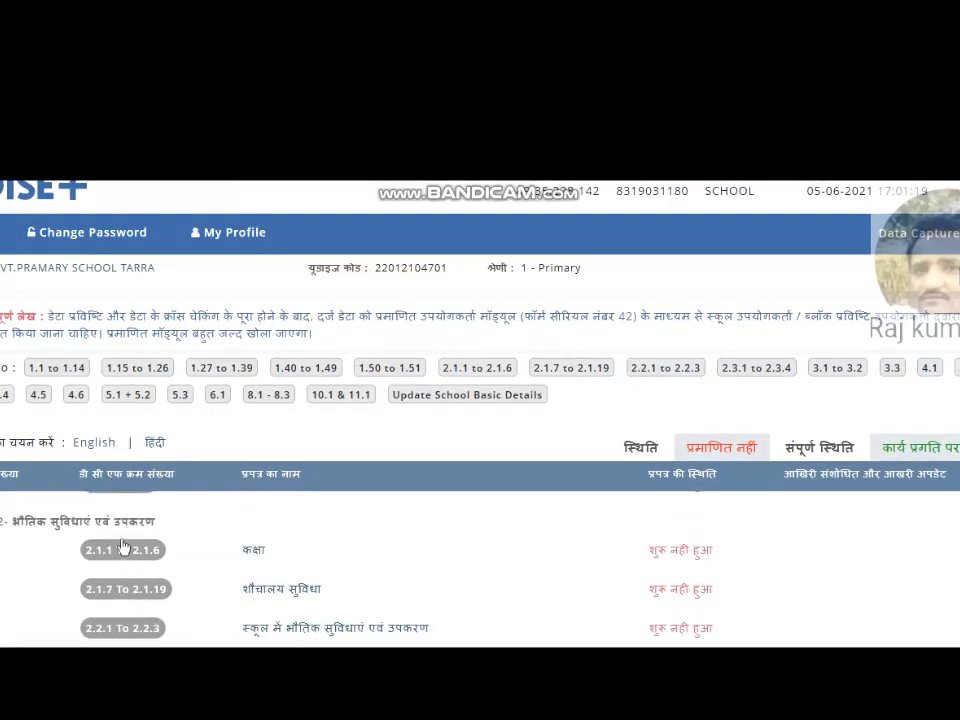
drag(15, 521, 168, 541)
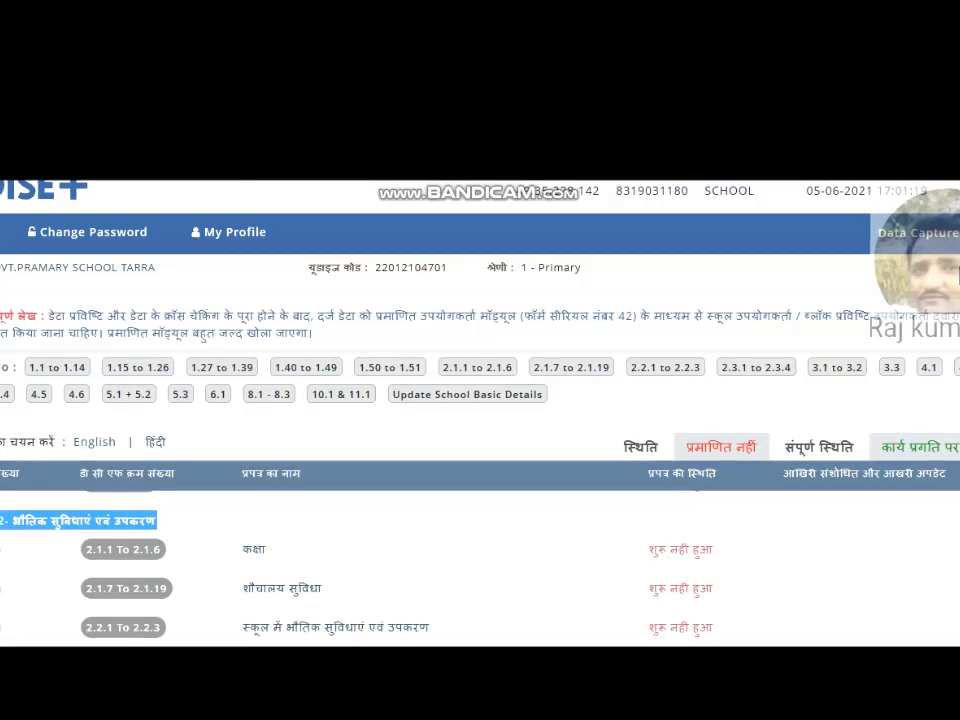
scroll(480, 565, down, 2)
scroll(480, 565, down, 1)
drag(6, 517, 183, 533)
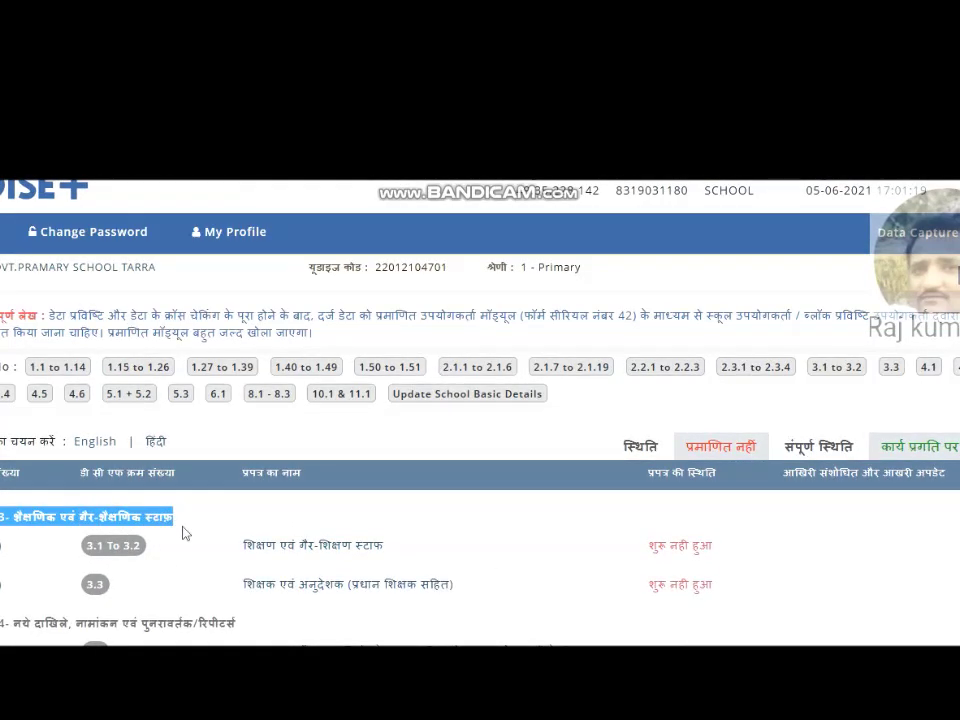
scroll(480, 560, down, 6)
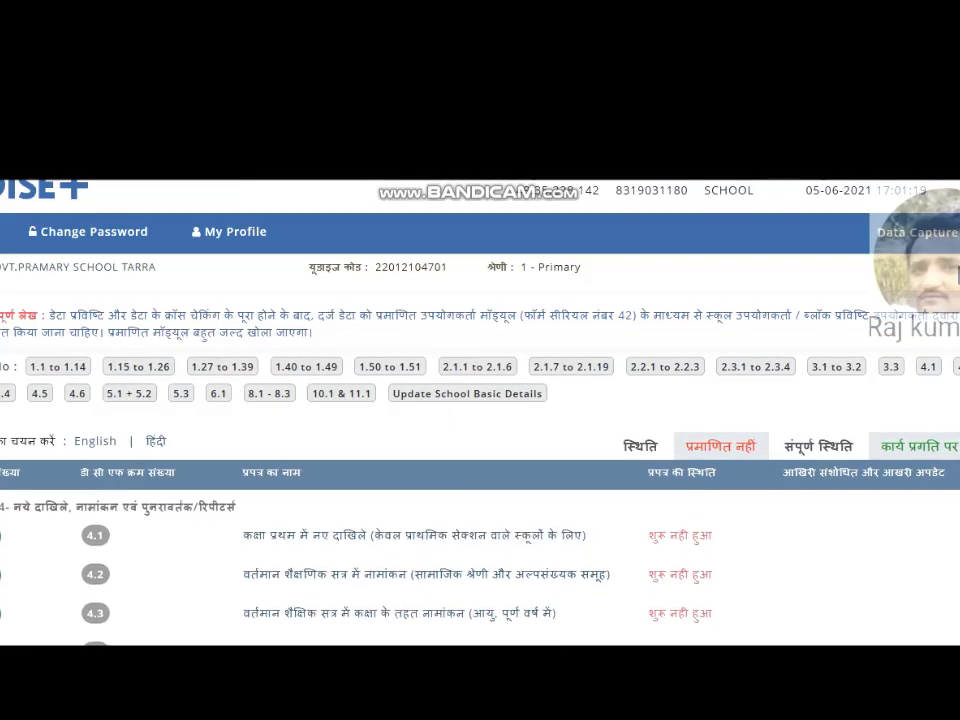
scroll(480, 560, up, 4)
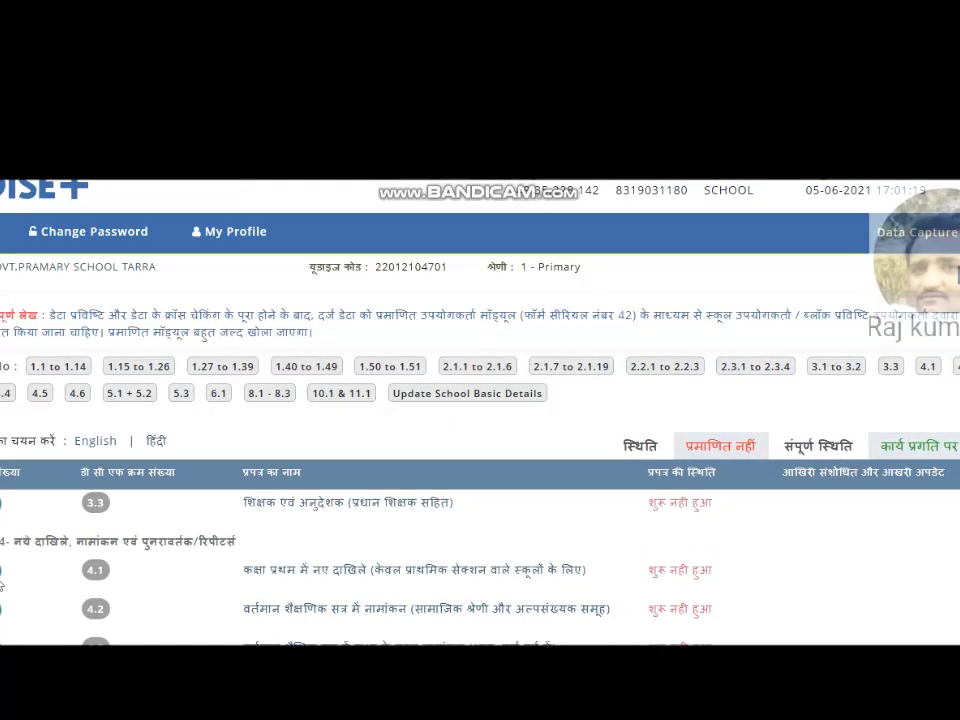
drag(3, 541, 247, 561)
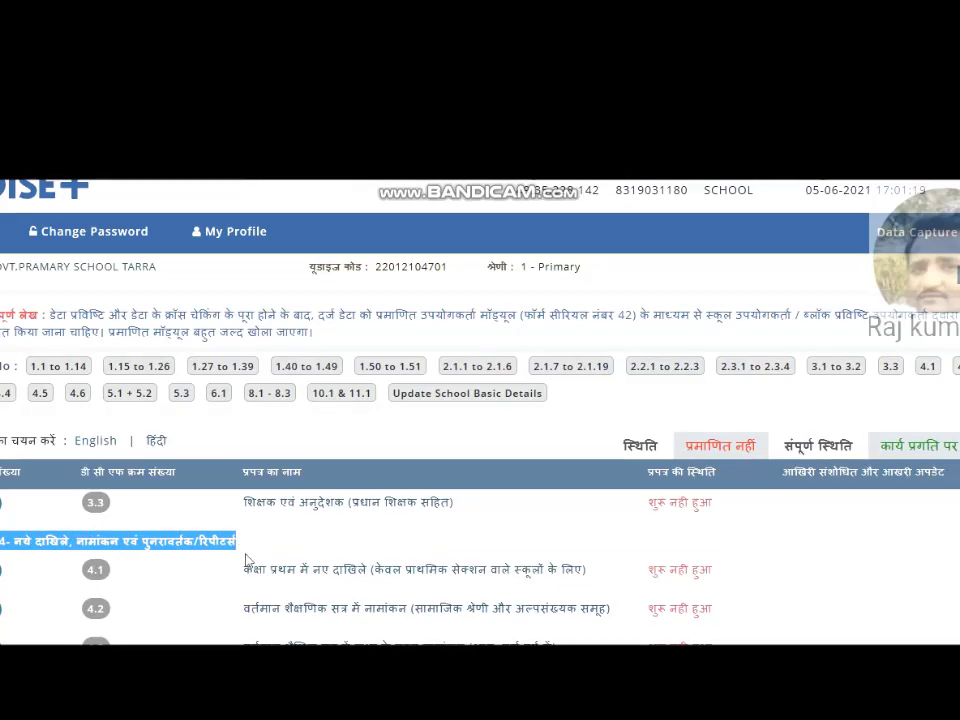
scroll(480, 450, down, 3)
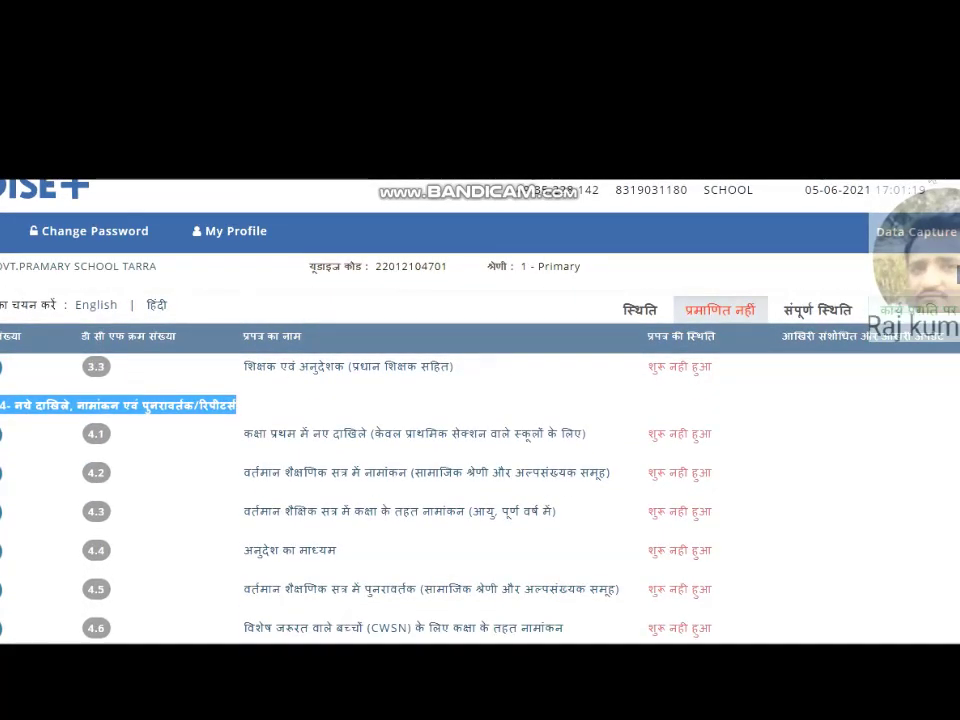
scroll(28, 487, down, 5)
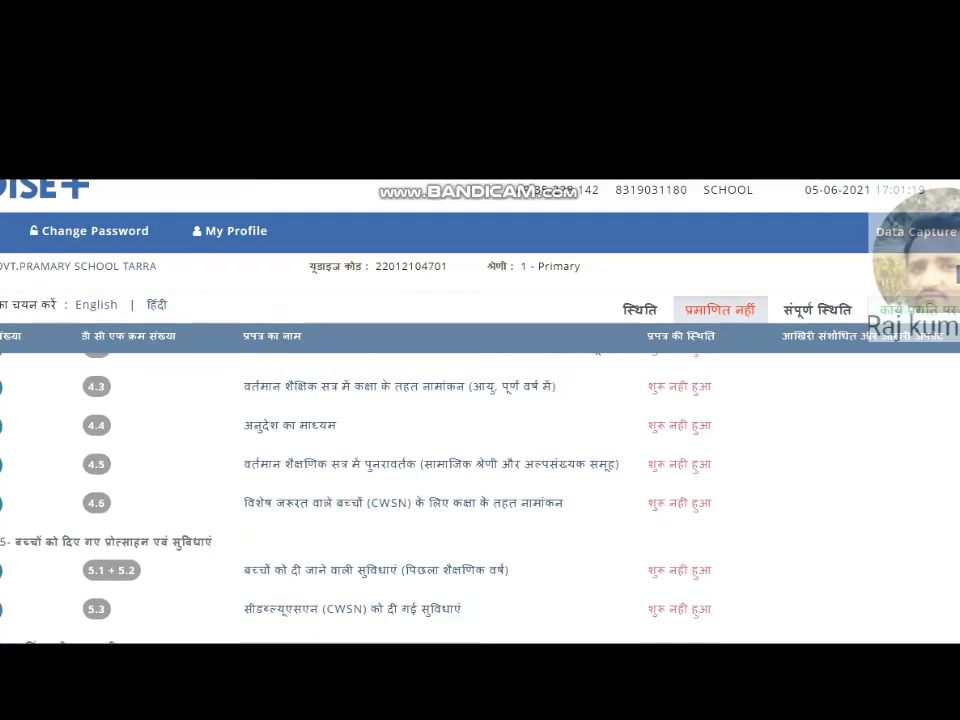
drag(2, 442, 232, 458)
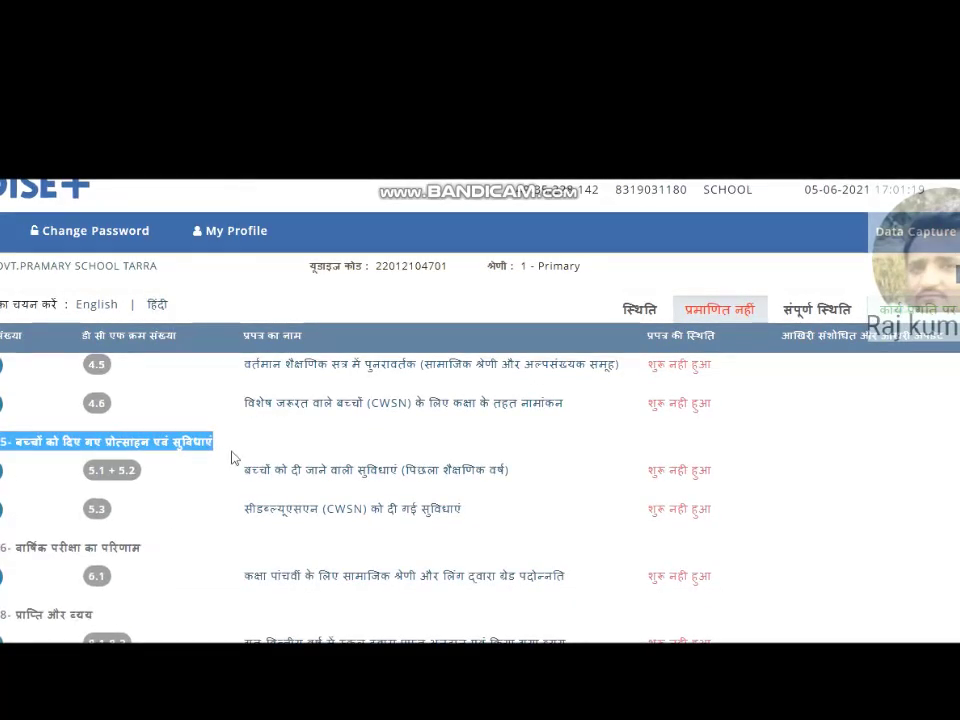
click(18, 549)
drag(18, 549, 143, 556)
click(114, 617)
drag(114, 617, 1, 614)
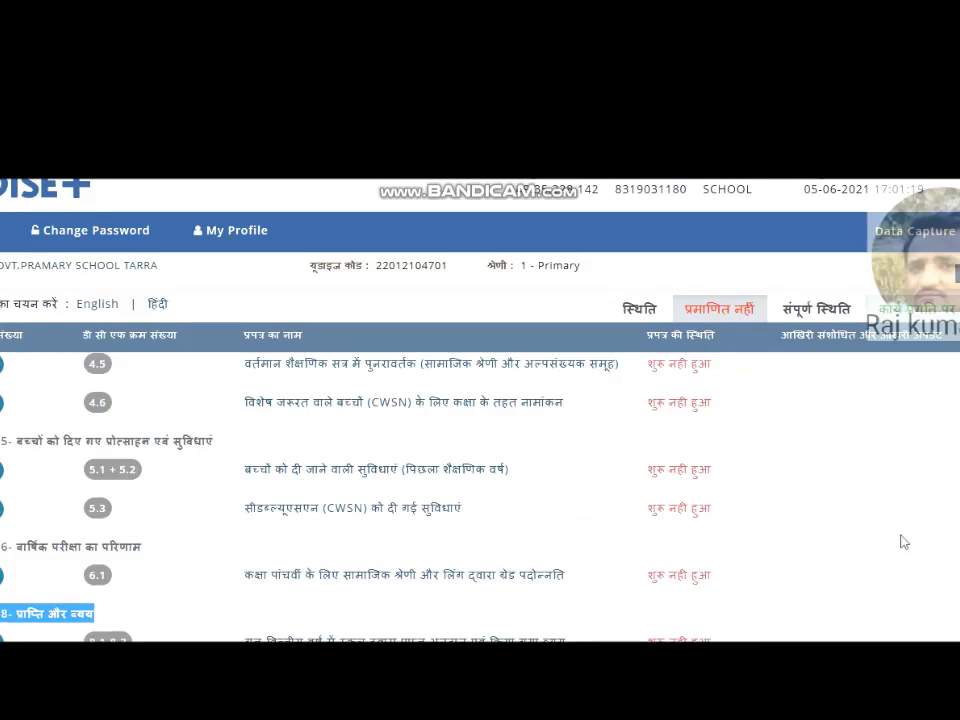
scroll(955, 540, down, 5)
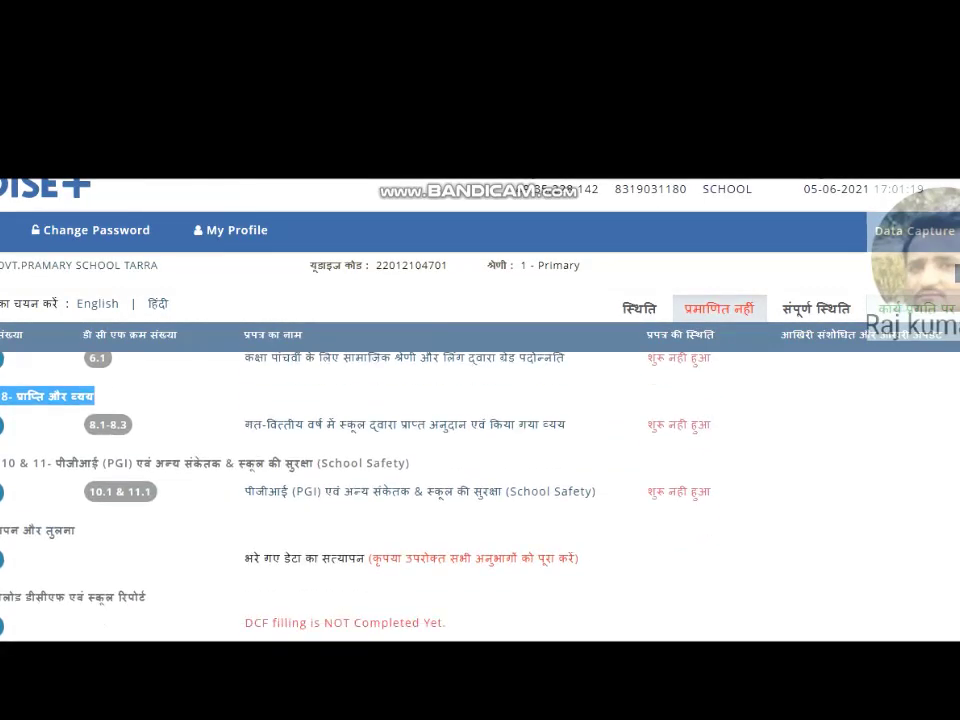
scroll(480, 480, up, 1)
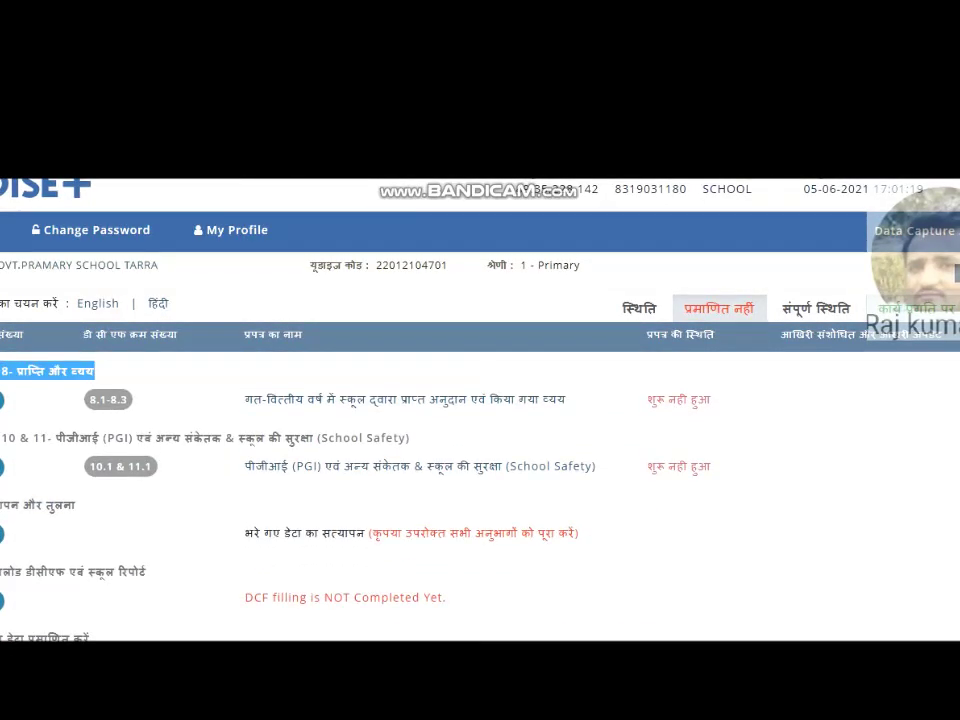
scroll(480, 480, up, 1)
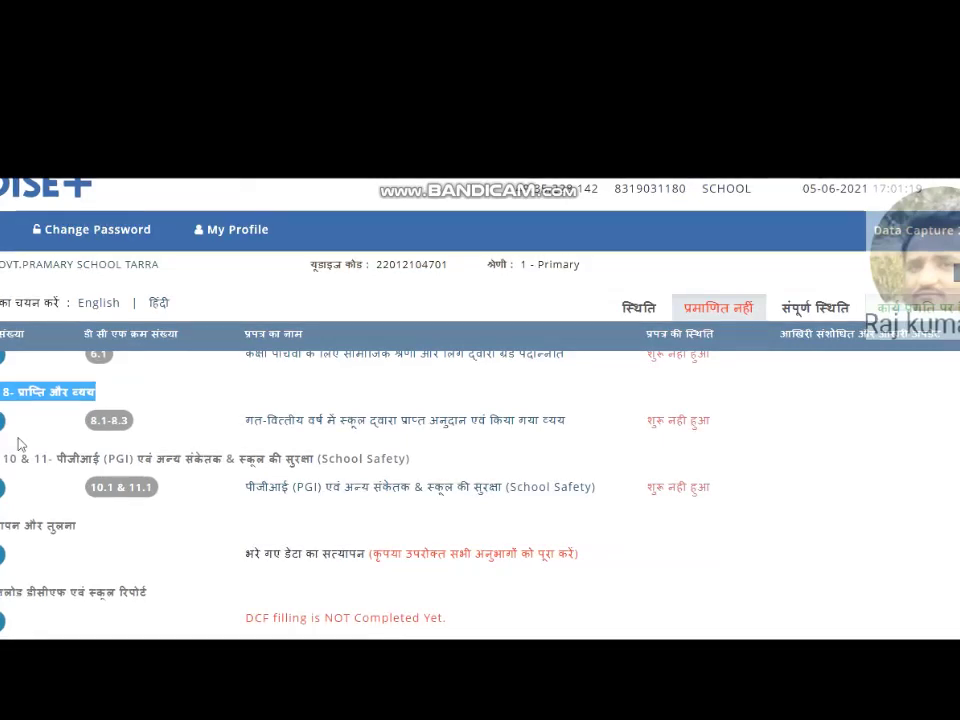
drag(0, 460, 428, 470)
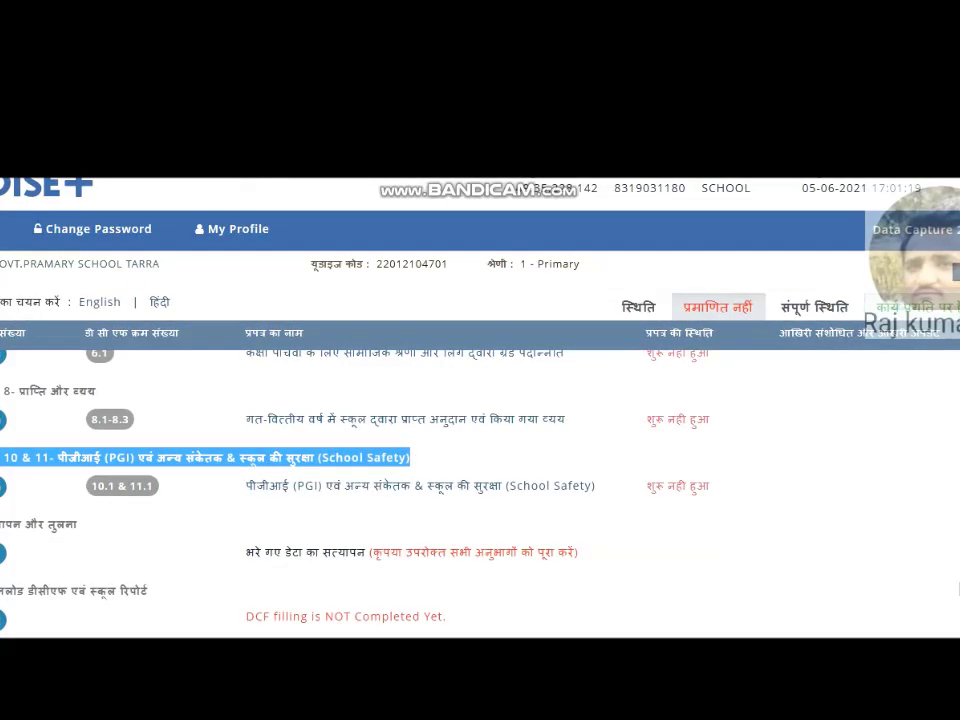
scroll(64, 525, down, 1)
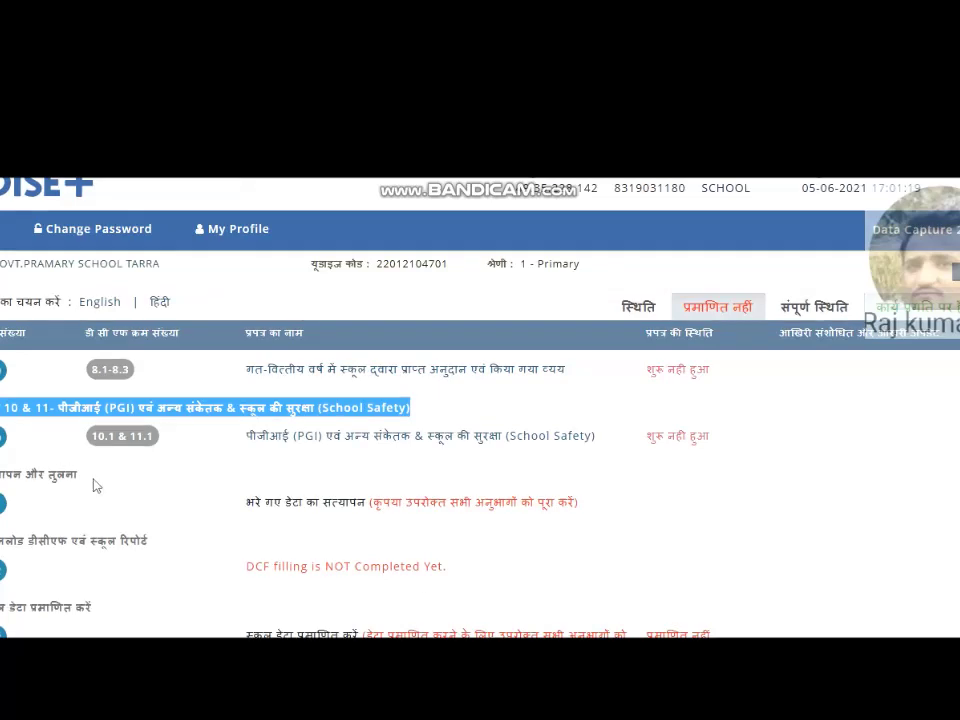
drag(94, 484, 0, 476)
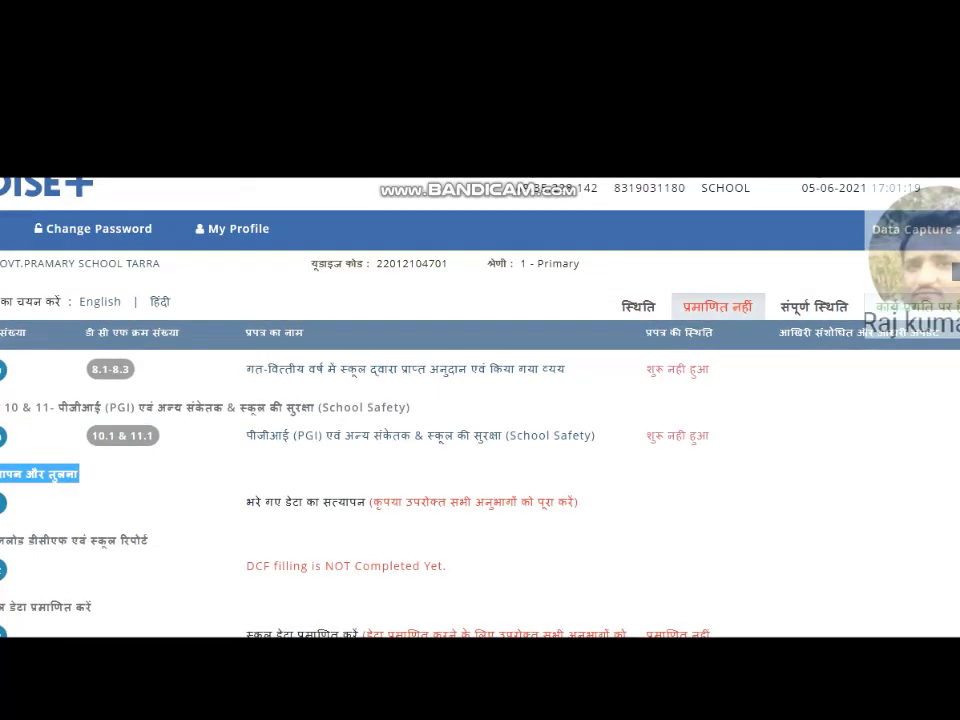
drag(151, 541, 0, 540)
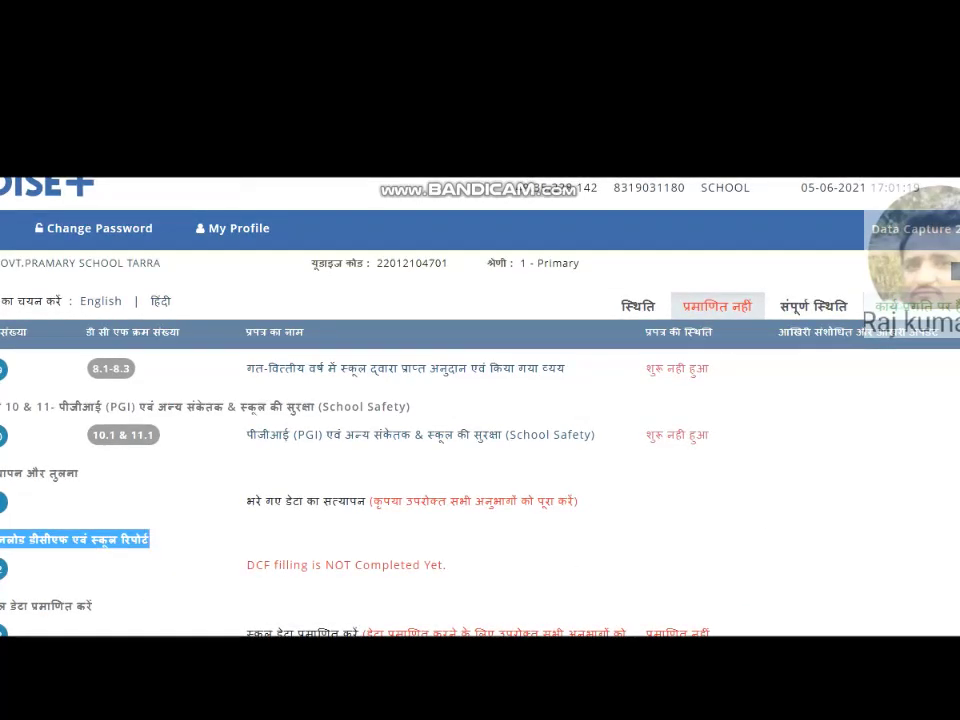
scroll(360, 430, down, 1)
drag(95, 527, 6, 560)
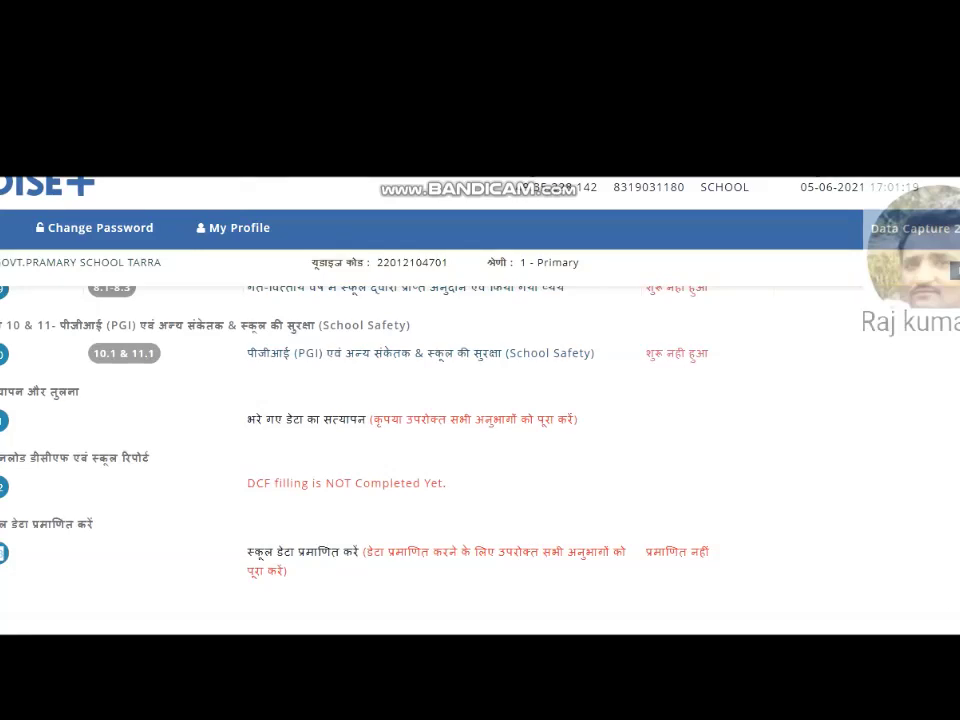
scroll(831, 561, up, 1)
scroll(480, 450, up, 1)
scroll(480, 450, down, 2)
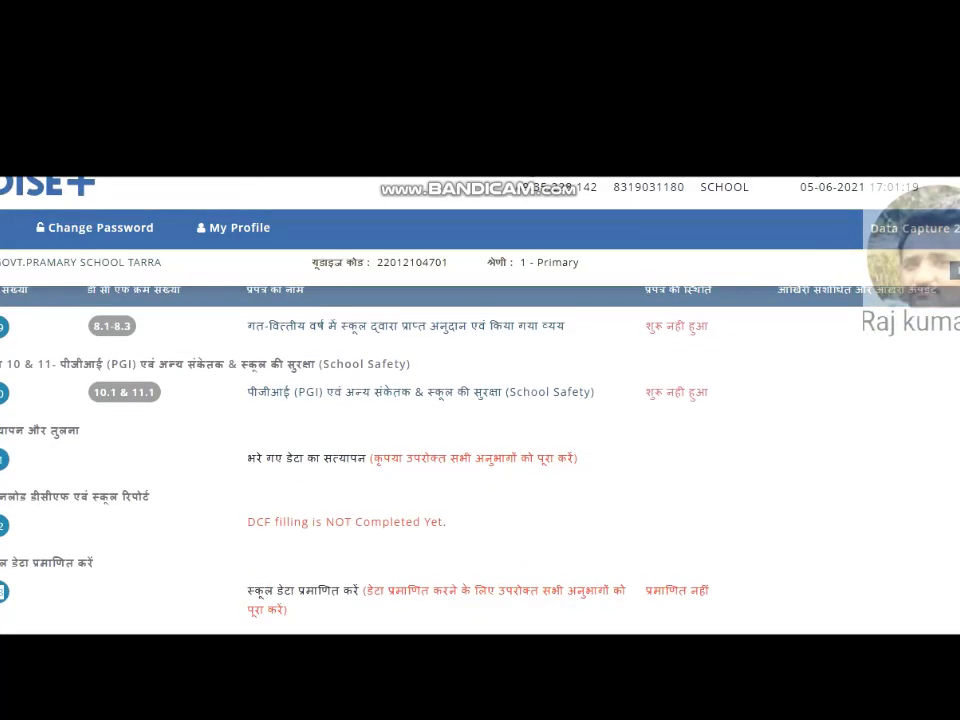
scroll(944, 344, up, 10)
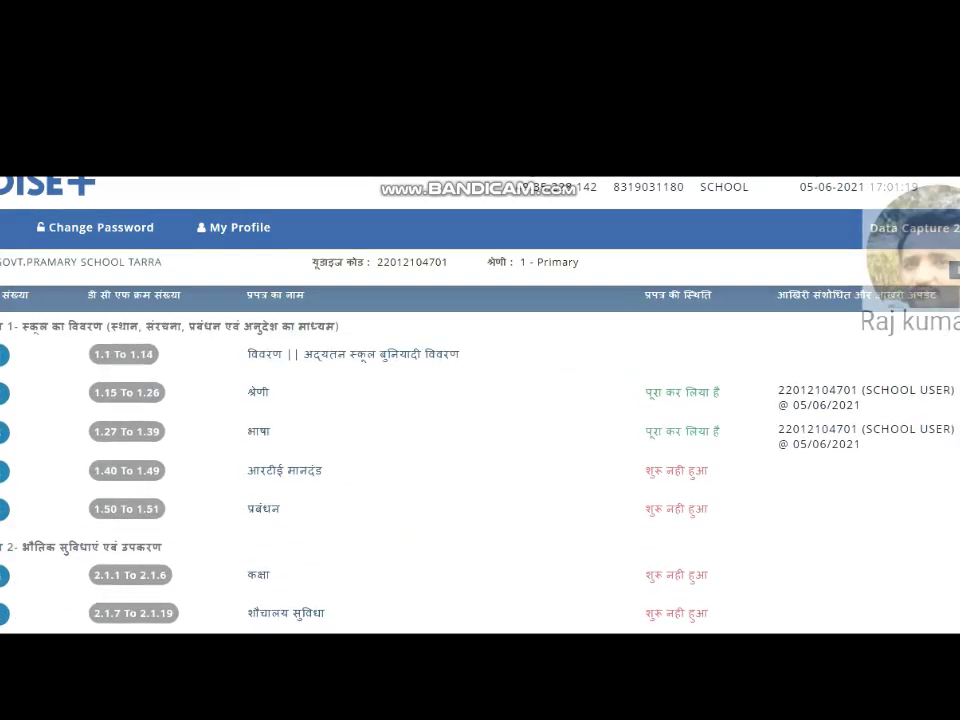
scroll(480, 450, up, 2)
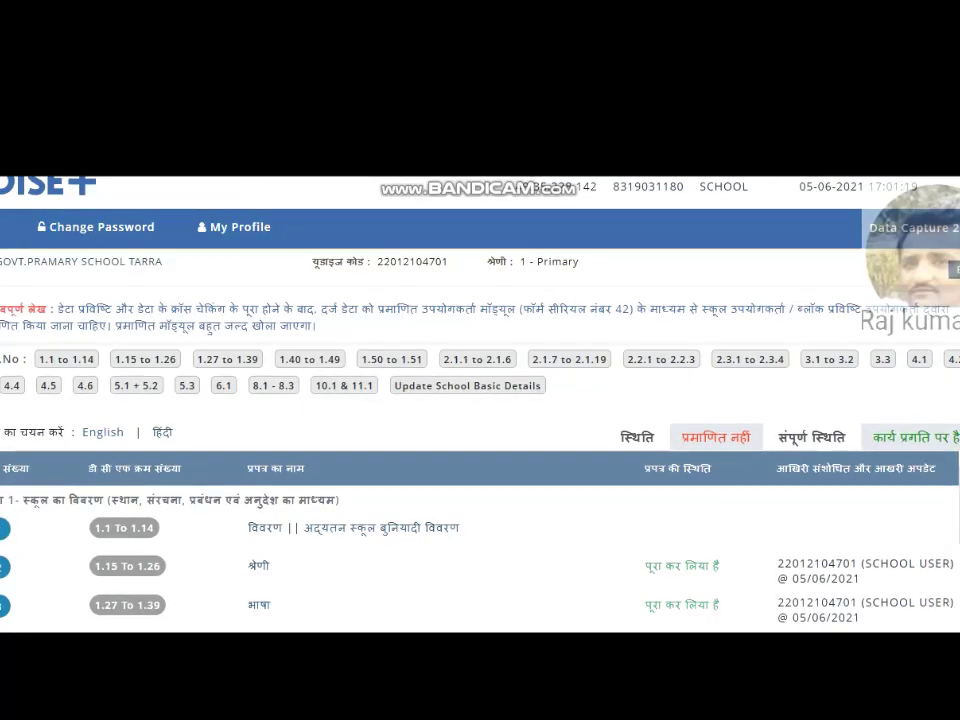
drag(1, 501, 31, 502)
click(3, 541)
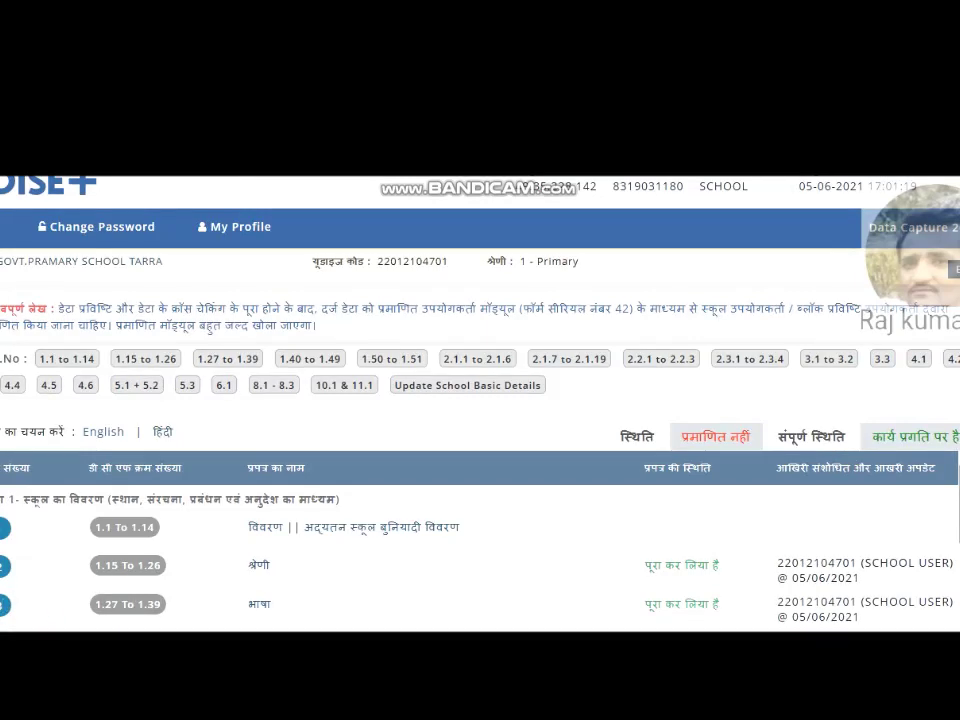
scroll(480, 450, down, 3)
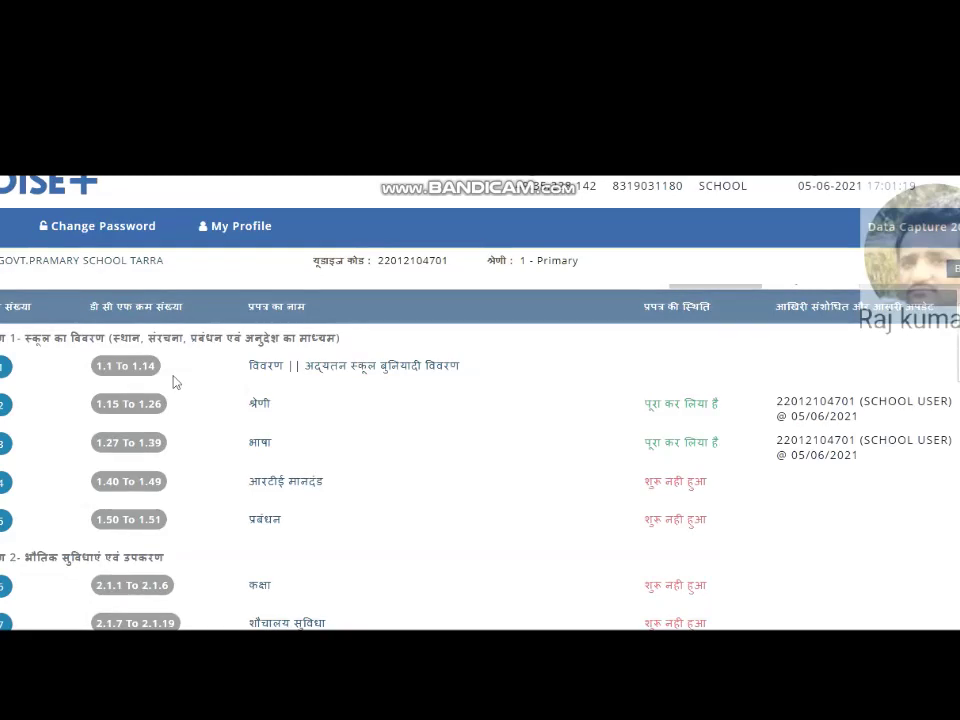
click(175, 523)
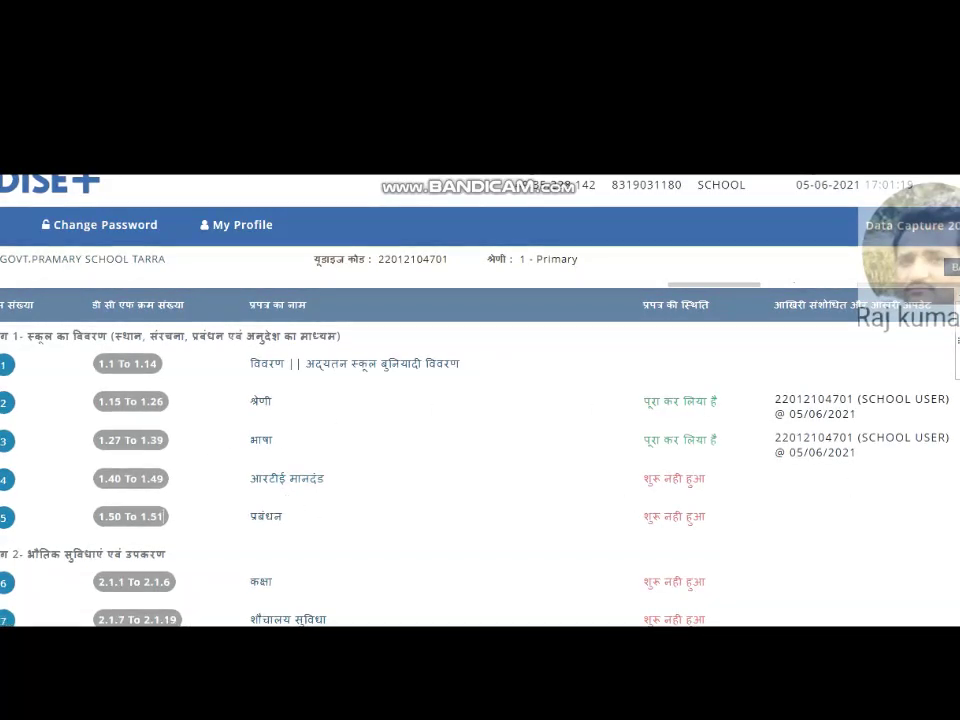
click(147, 372)
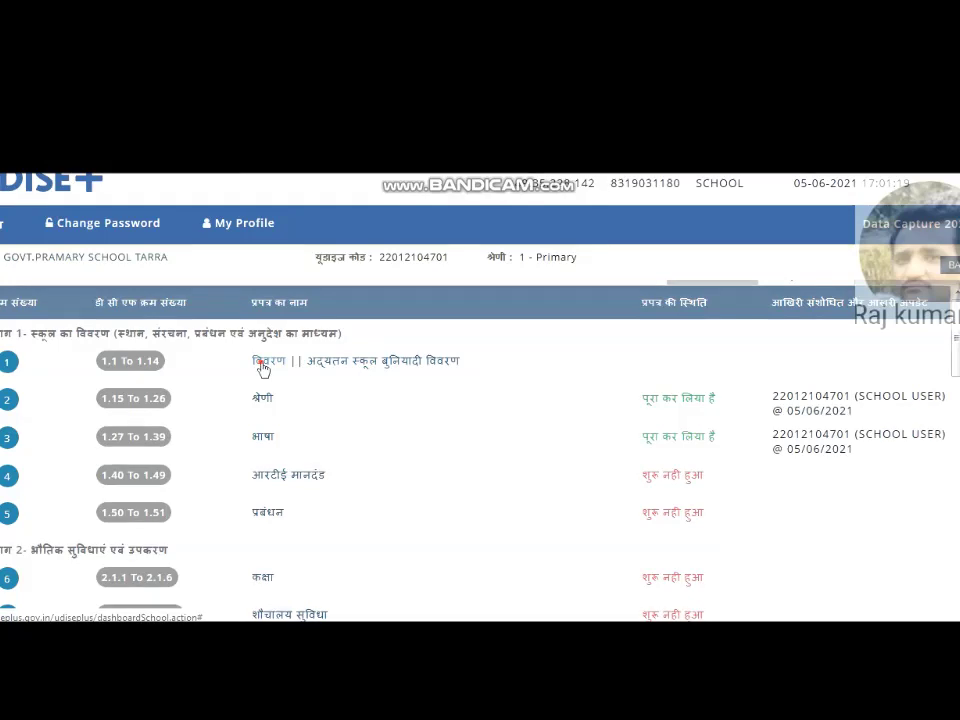
click(263, 369)
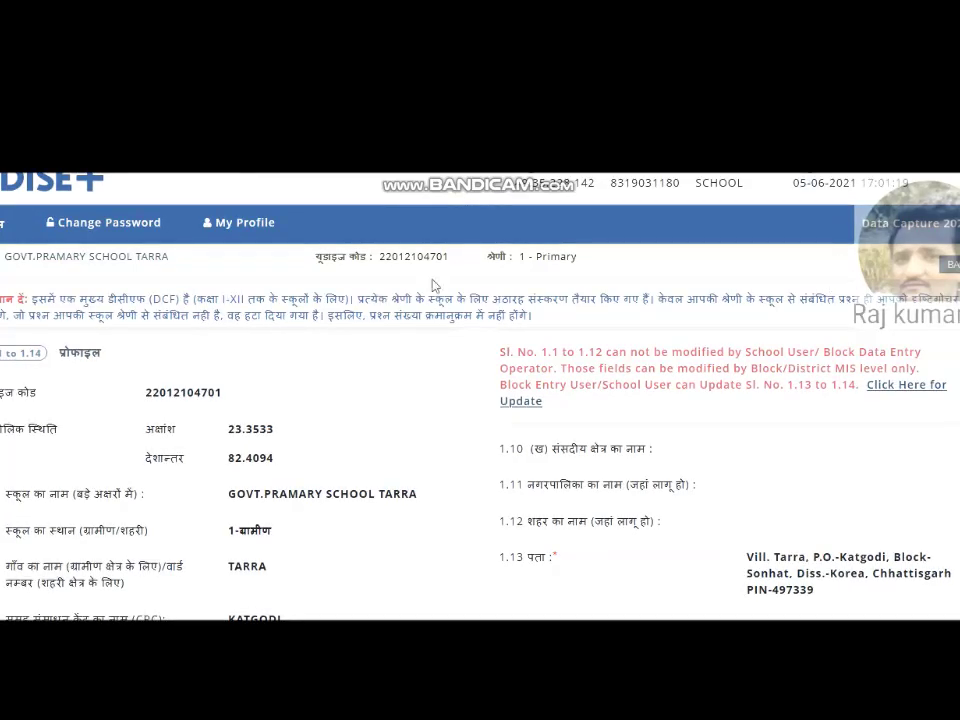
drag(2, 298, 538, 336)
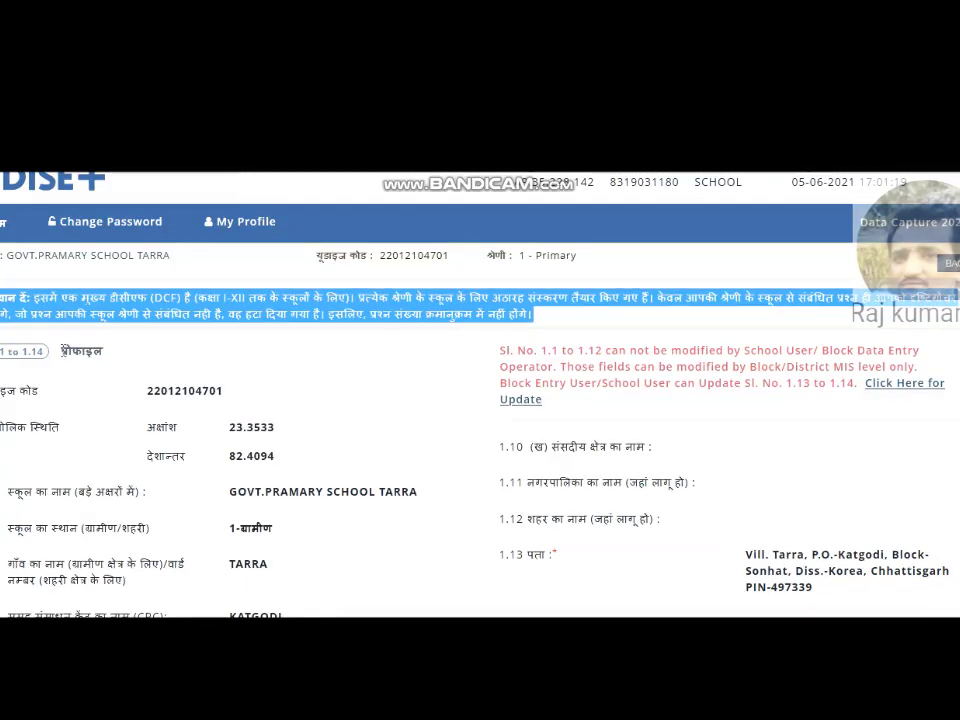
drag(63, 355, 107, 364)
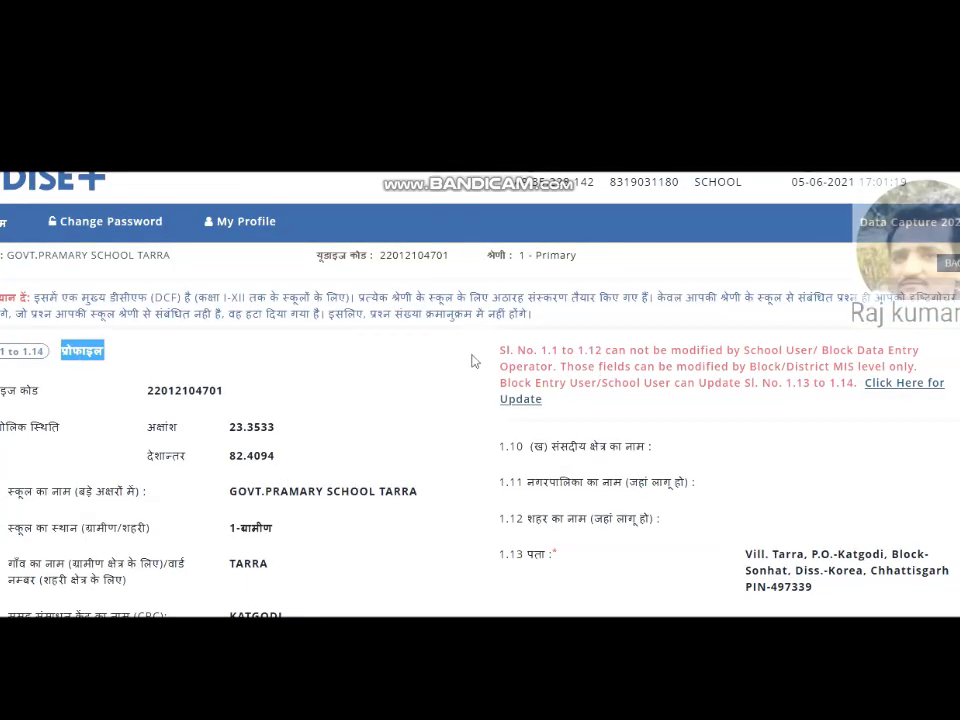
drag(501, 356, 933, 368)
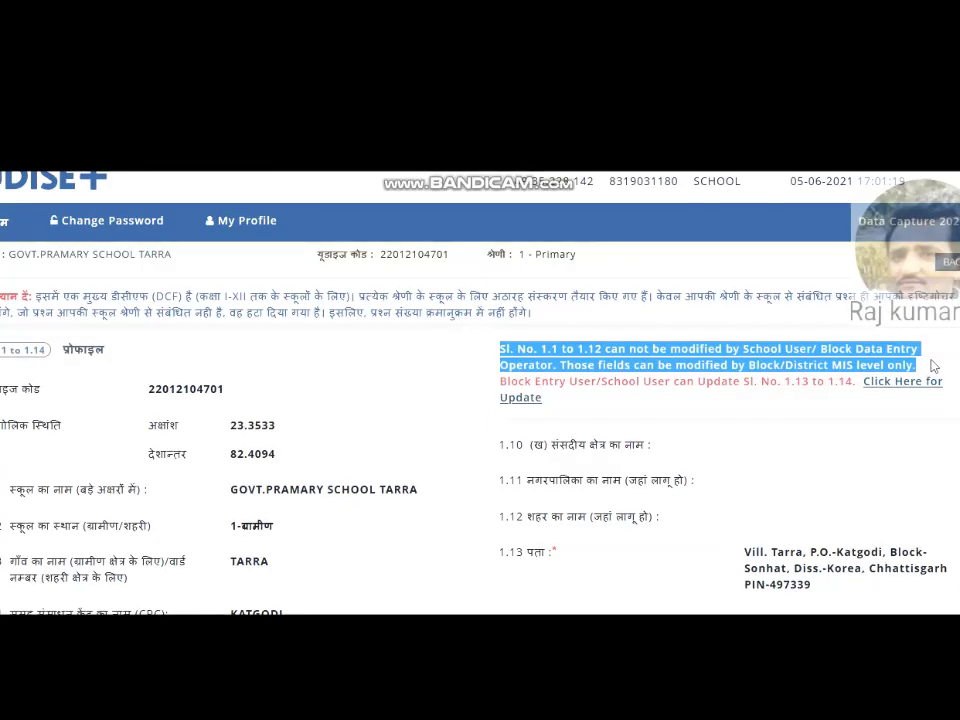
click(813, 408)
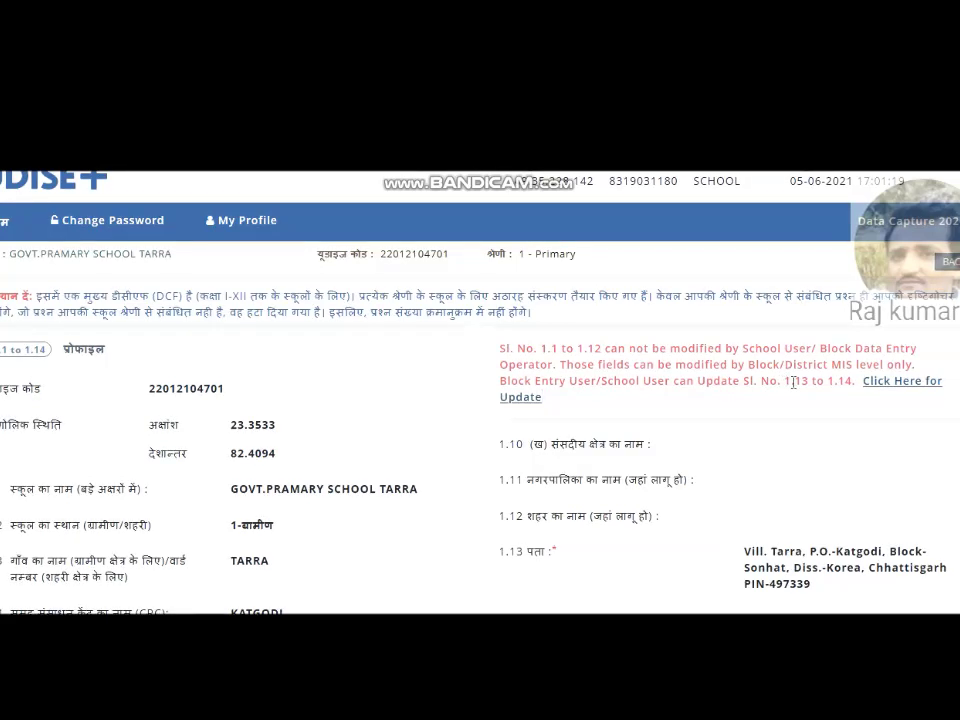
drag(783, 382, 853, 386)
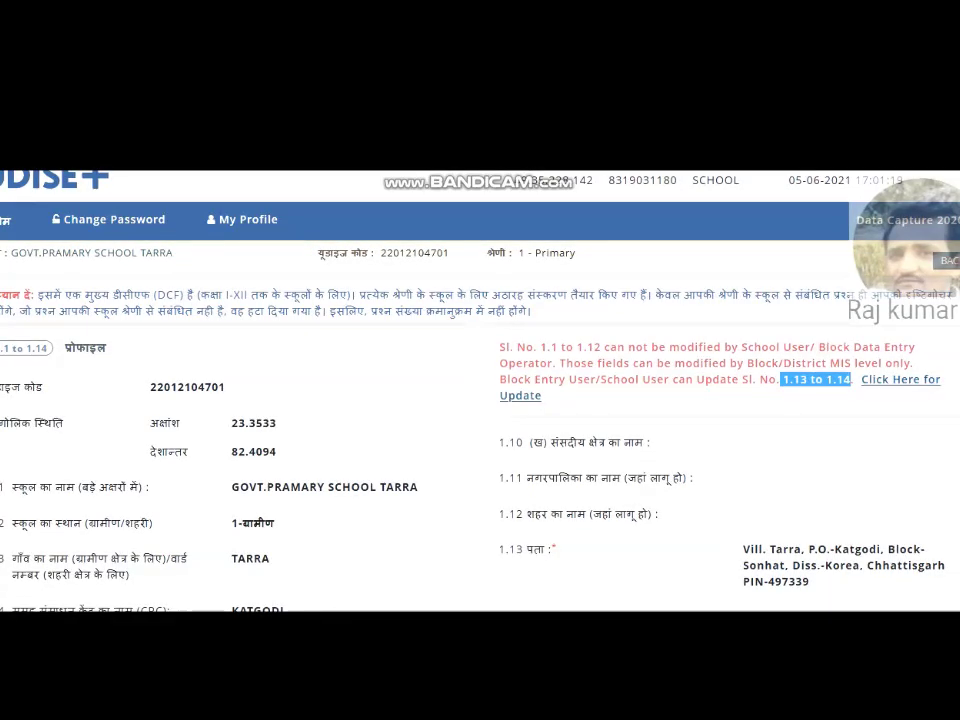
scroll(480, 420, down, 1)
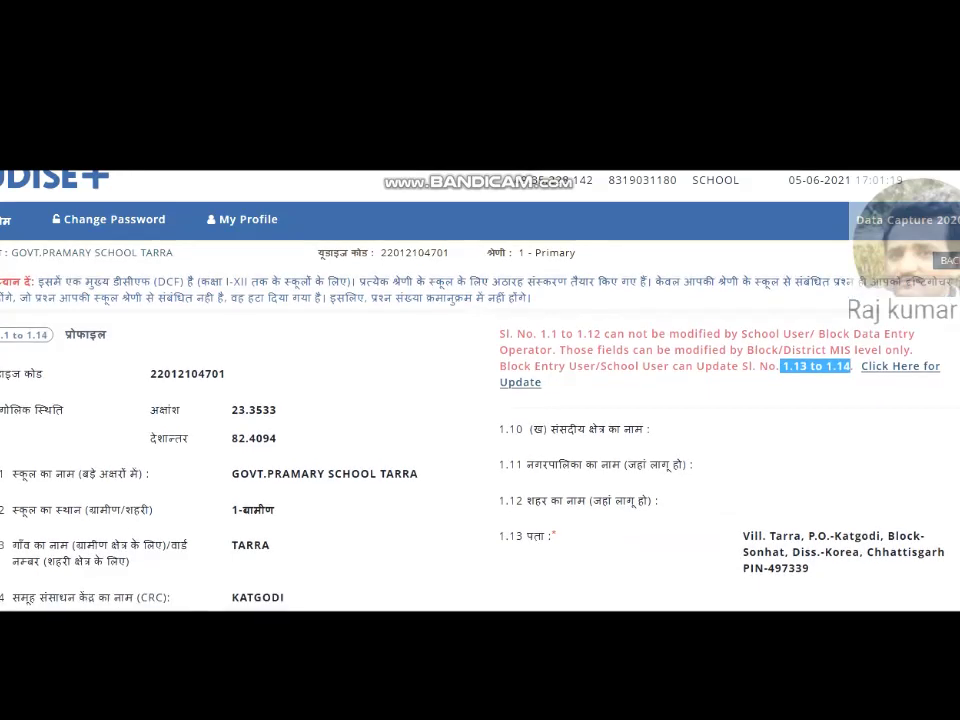
scroll(480, 420, down, 3)
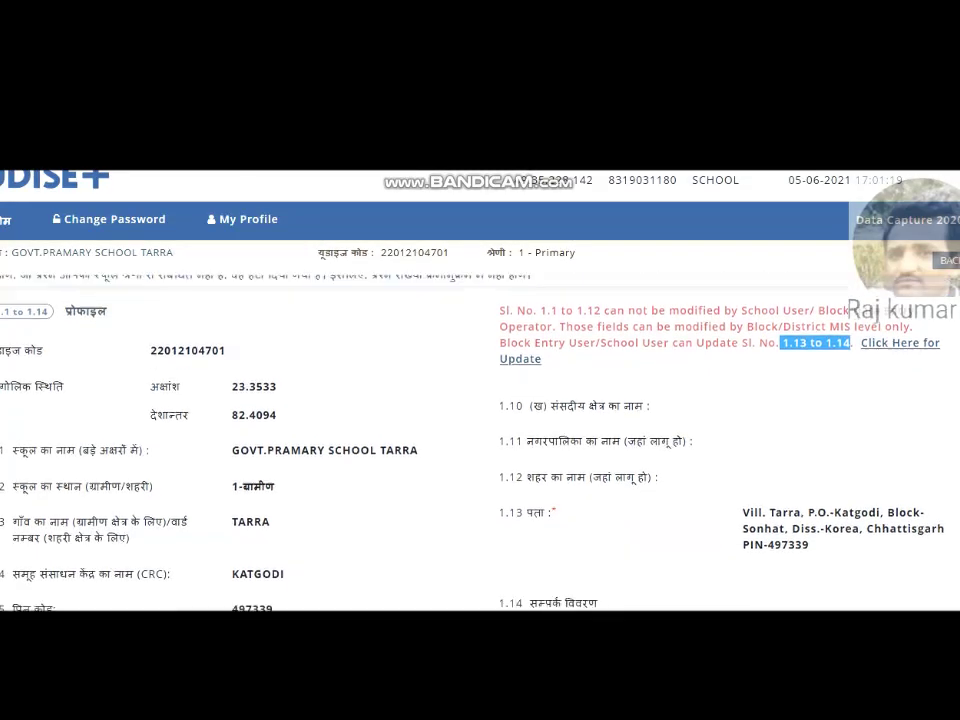
scroll(480, 420, up, 2)
scroll(480, 420, up, 1)
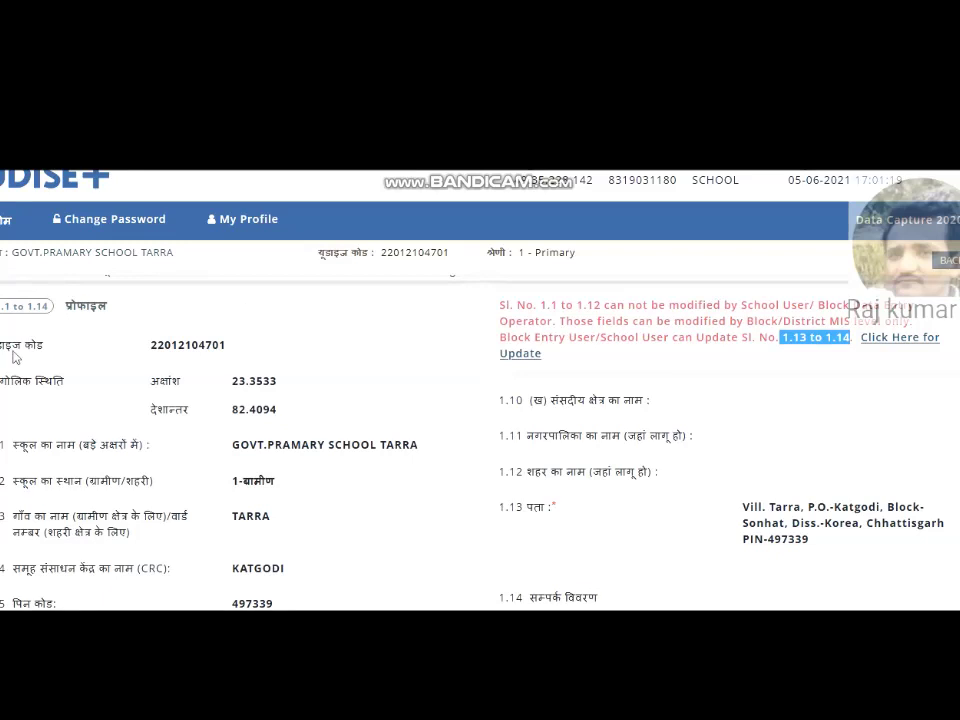
drag(152, 347, 199, 413)
click(197, 416)
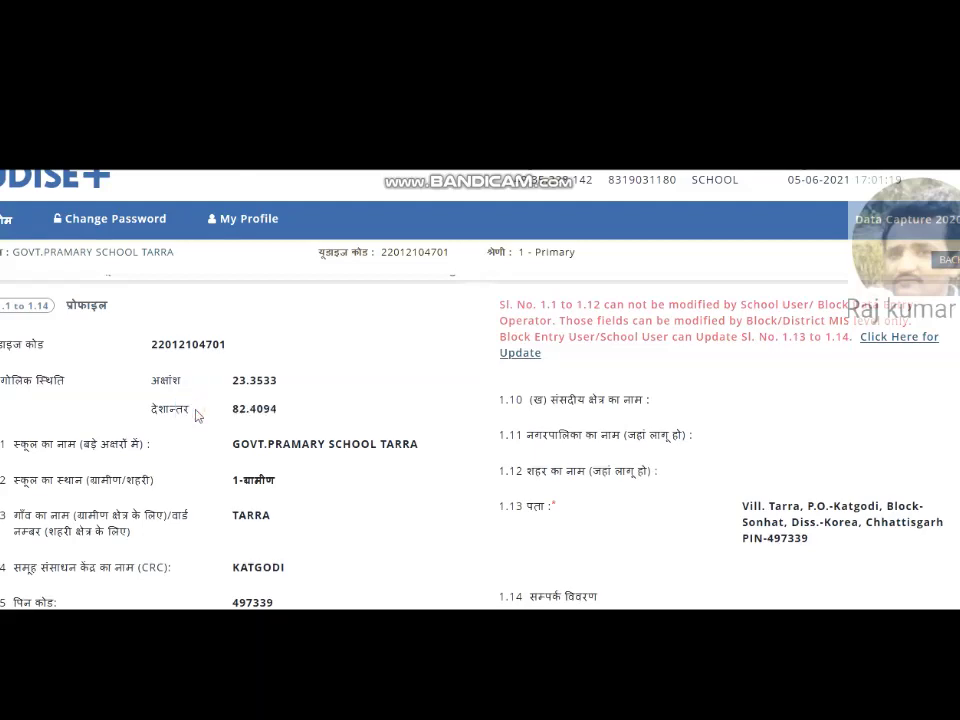
drag(141, 381, 172, 381)
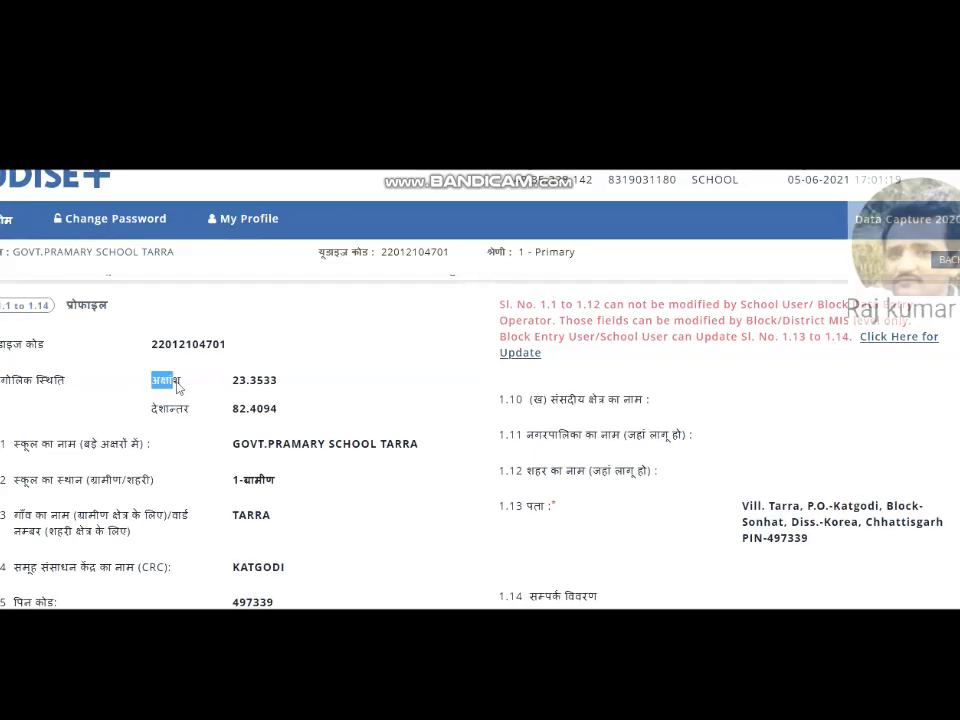
drag(2, 443, 419, 447)
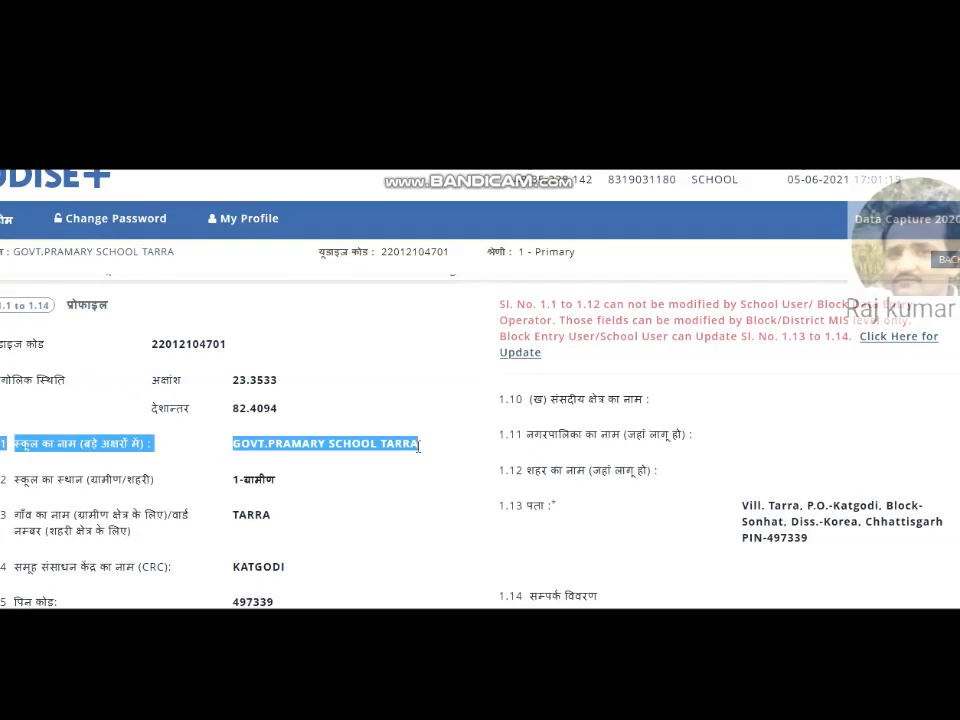
click(284, 447)
drag(268, 442, 327, 443)
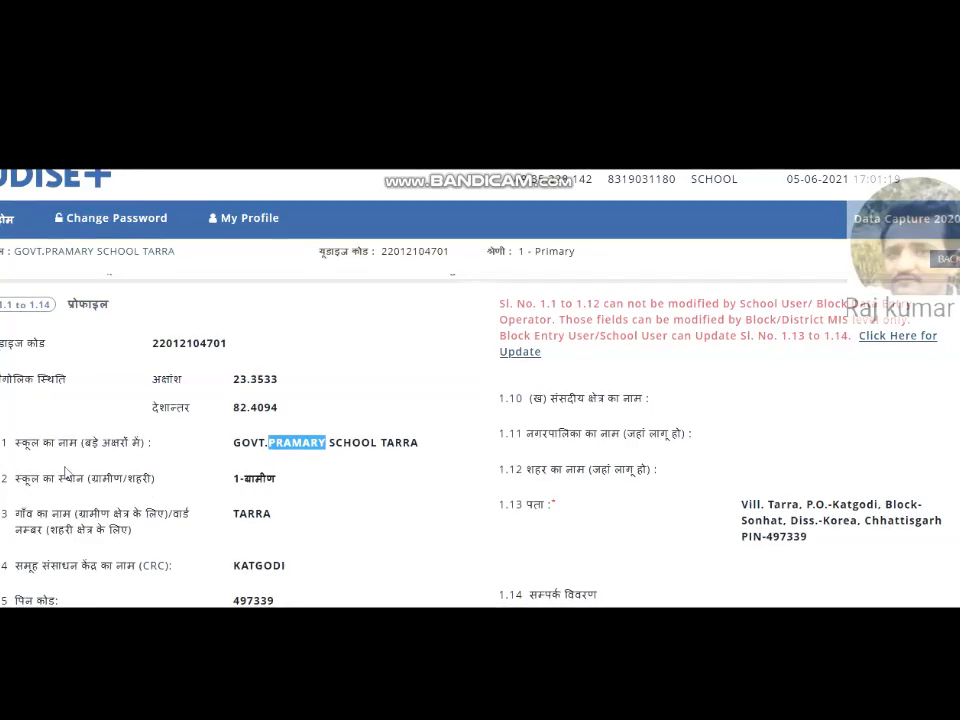
drag(67, 472, 274, 499)
click(274, 498)
double_click(274, 497)
click(260, 511)
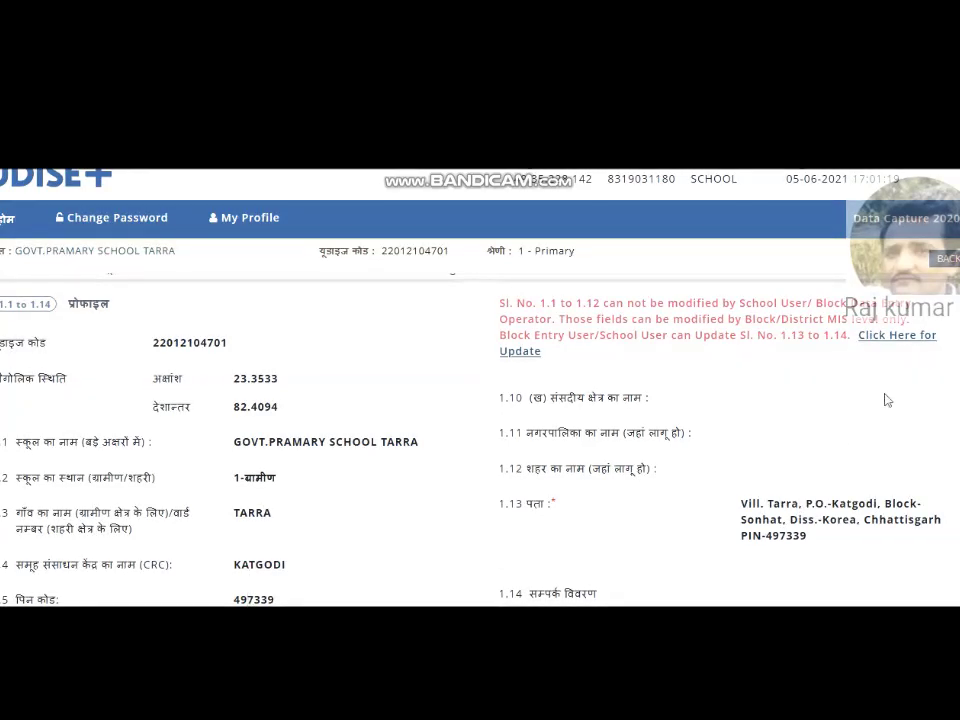
scroll(60, 386, down, 3)
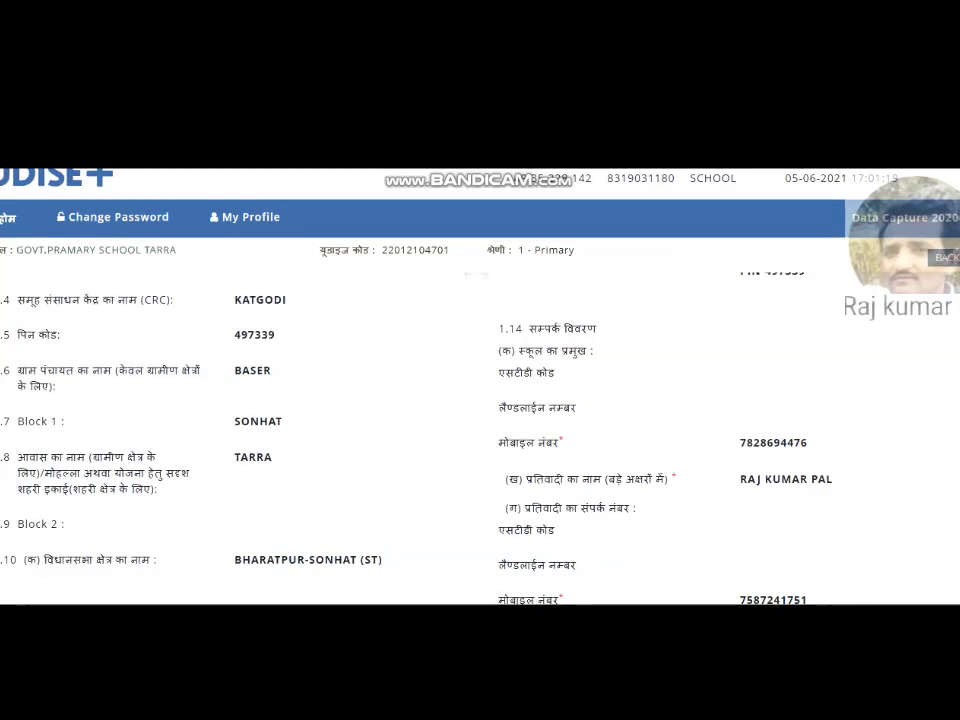
scroll(268, 565, up, 3)
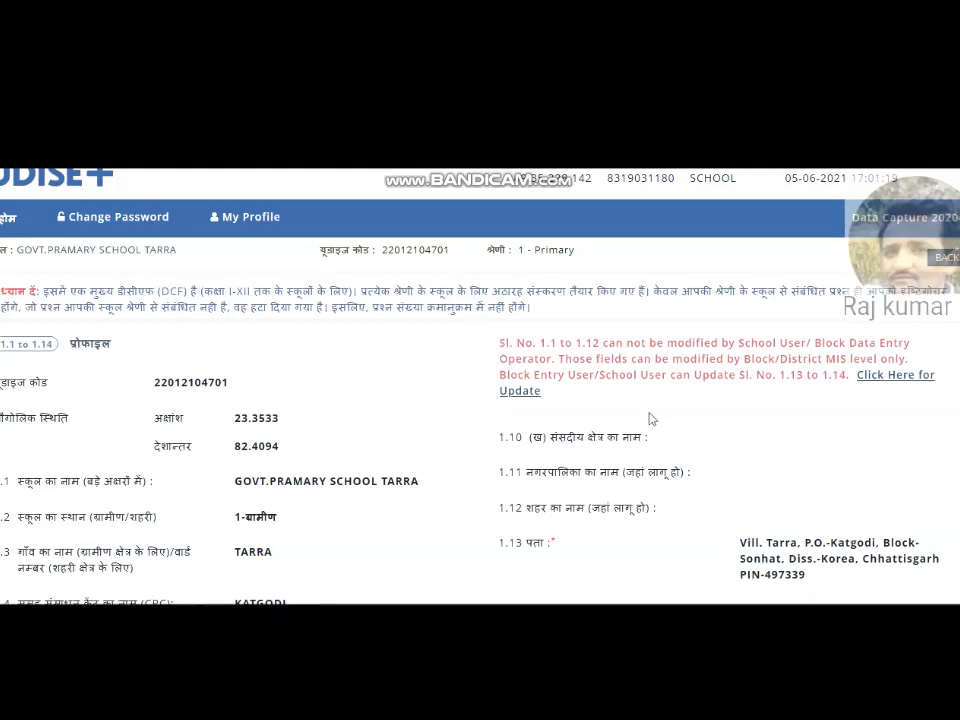
drag(493, 350, 632, 358)
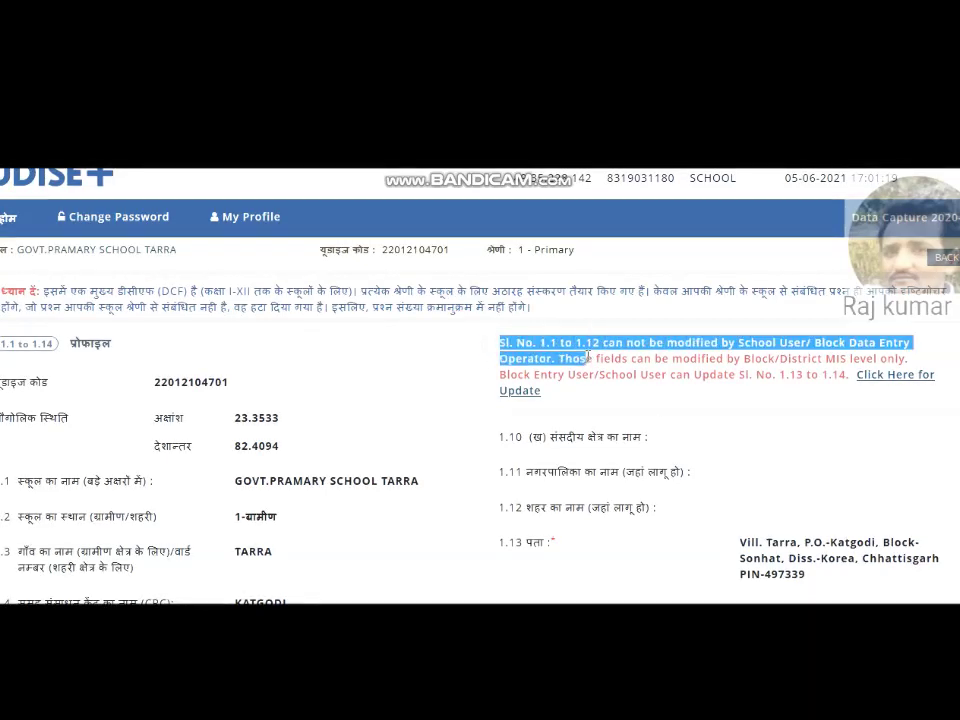
click(528, 509)
drag(673, 517, 500, 508)
click(570, 552)
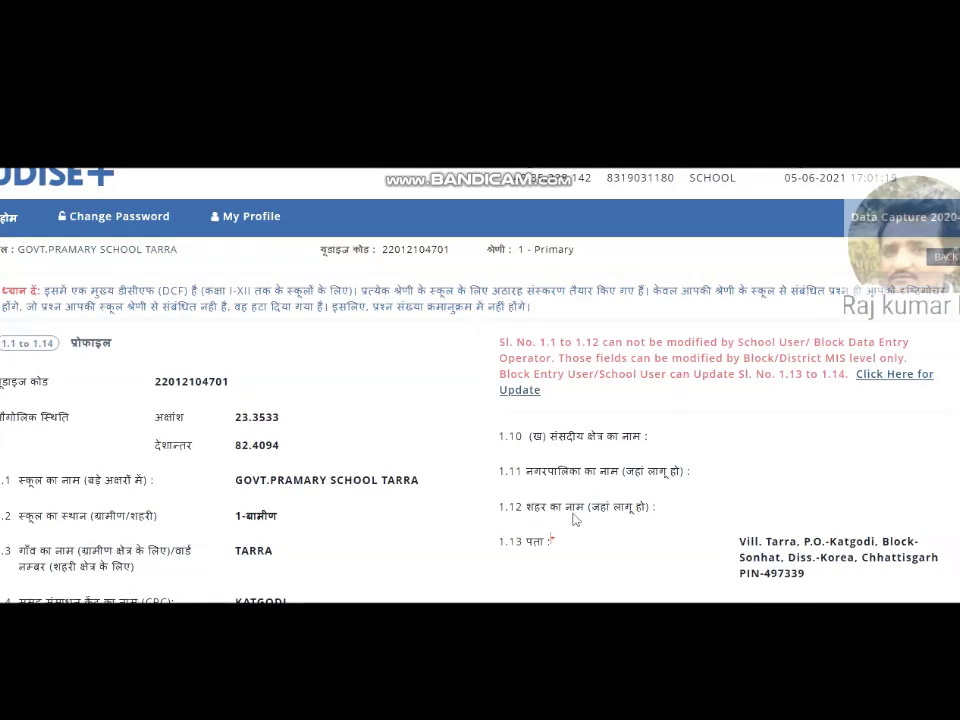
drag(692, 514, 514, 506)
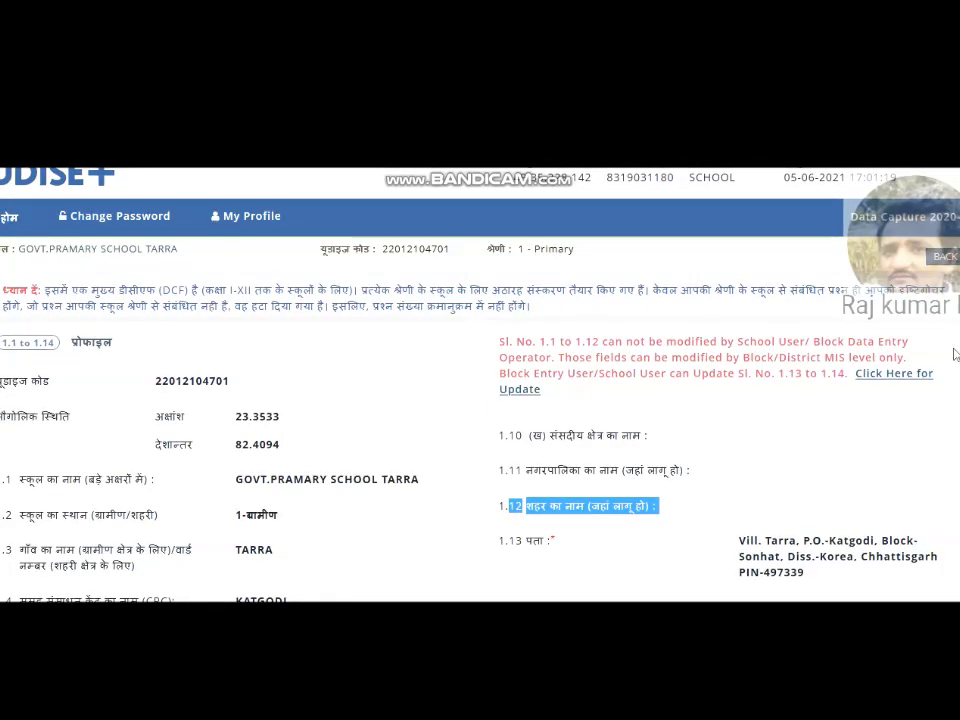
drag(489, 541, 548, 541)
scroll(548, 541, down, 2)
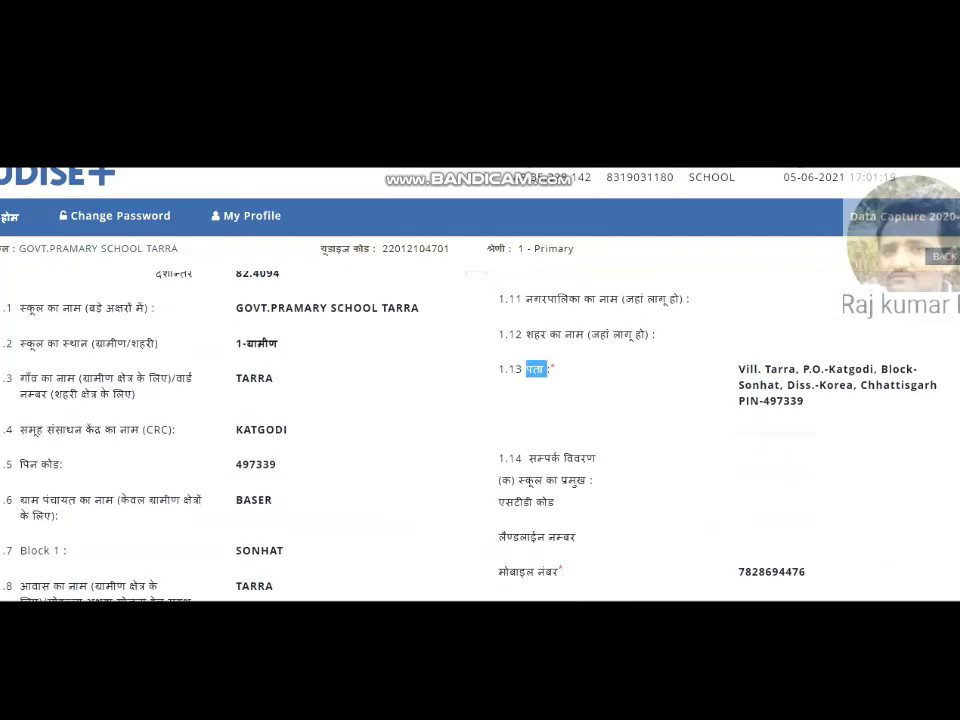
drag(519, 476, 673, 548)
click(673, 548)
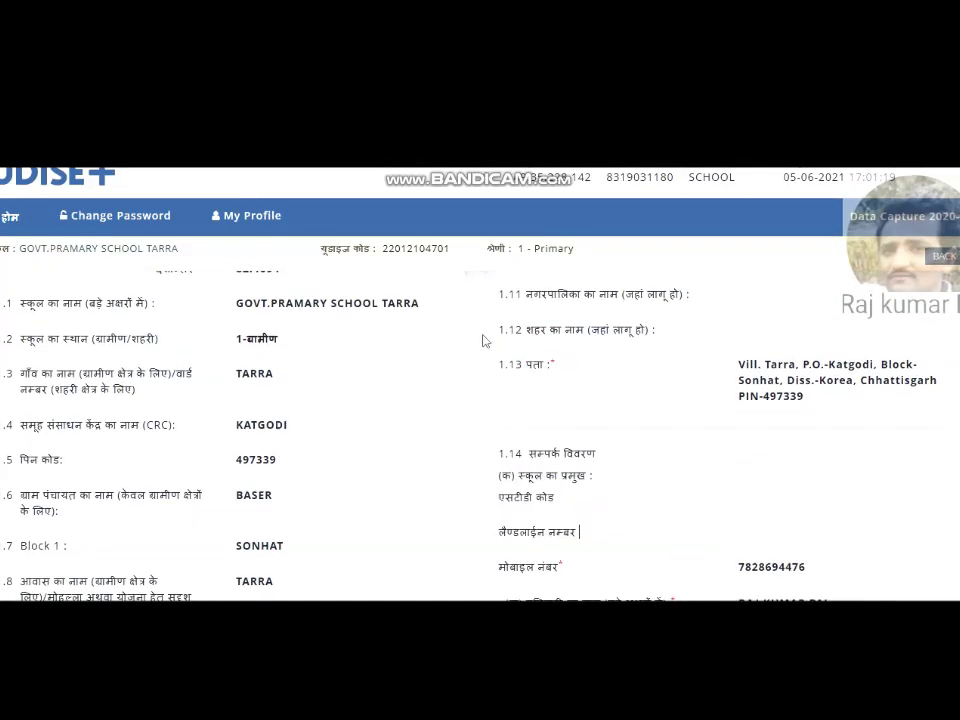
click(519, 330)
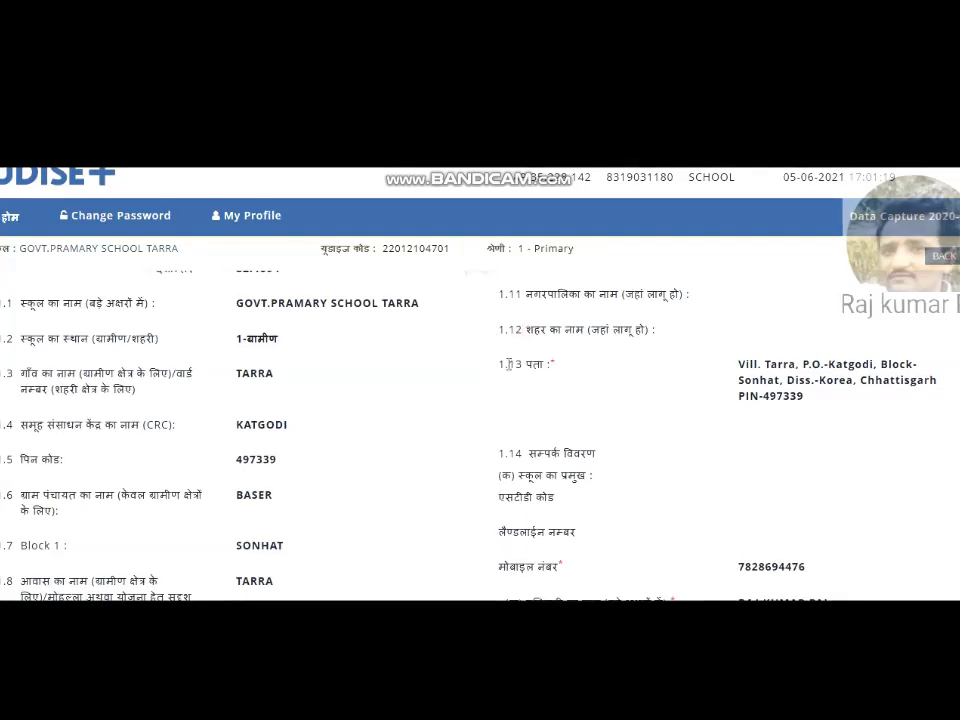
drag(524, 364, 671, 381)
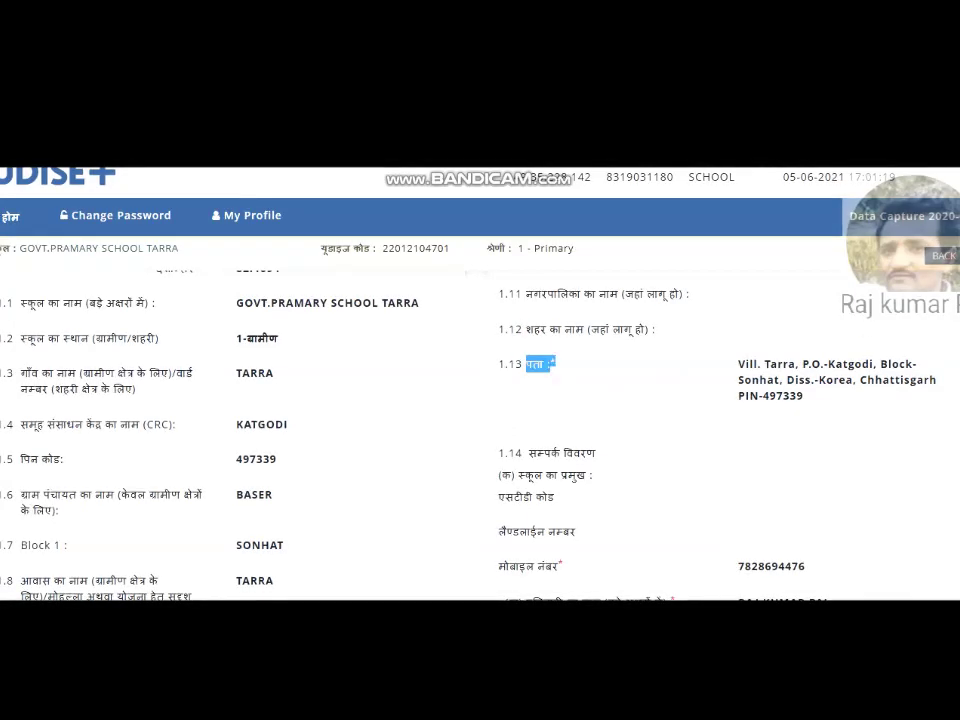
scroll(892, 386, up, 3)
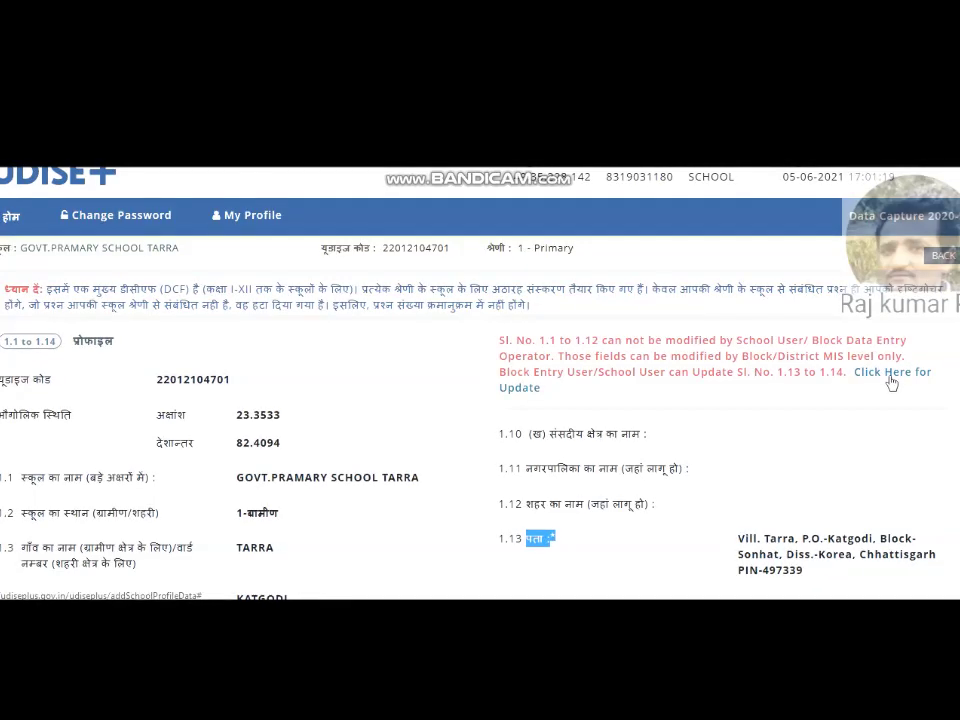
scroll(892, 383, down, 3)
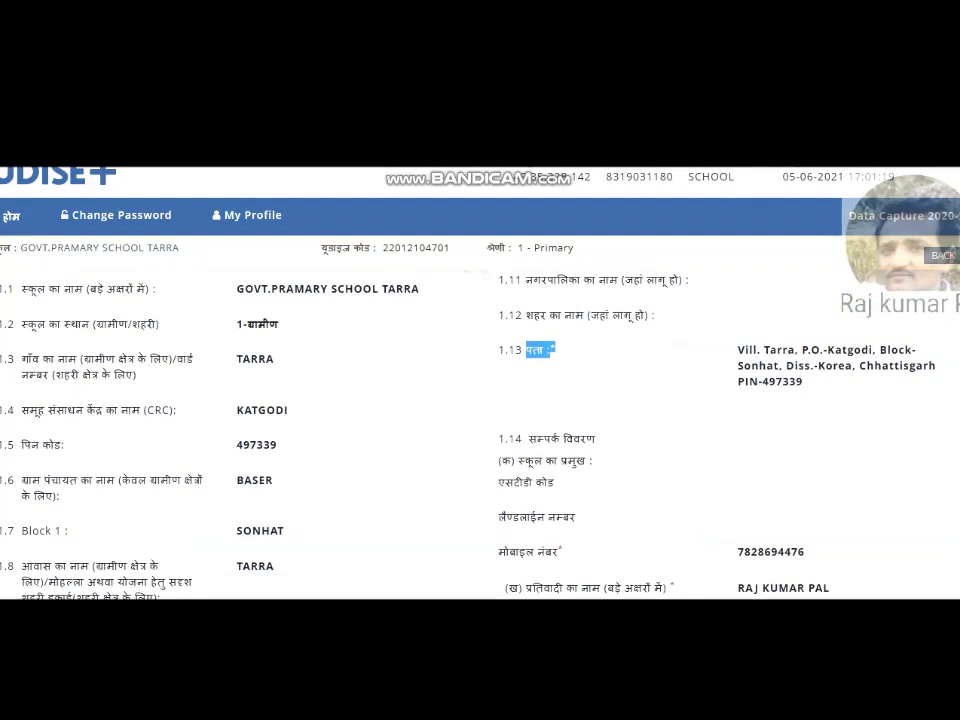
scroll(480, 420, up, 3)
scroll(480, 420, down, 5)
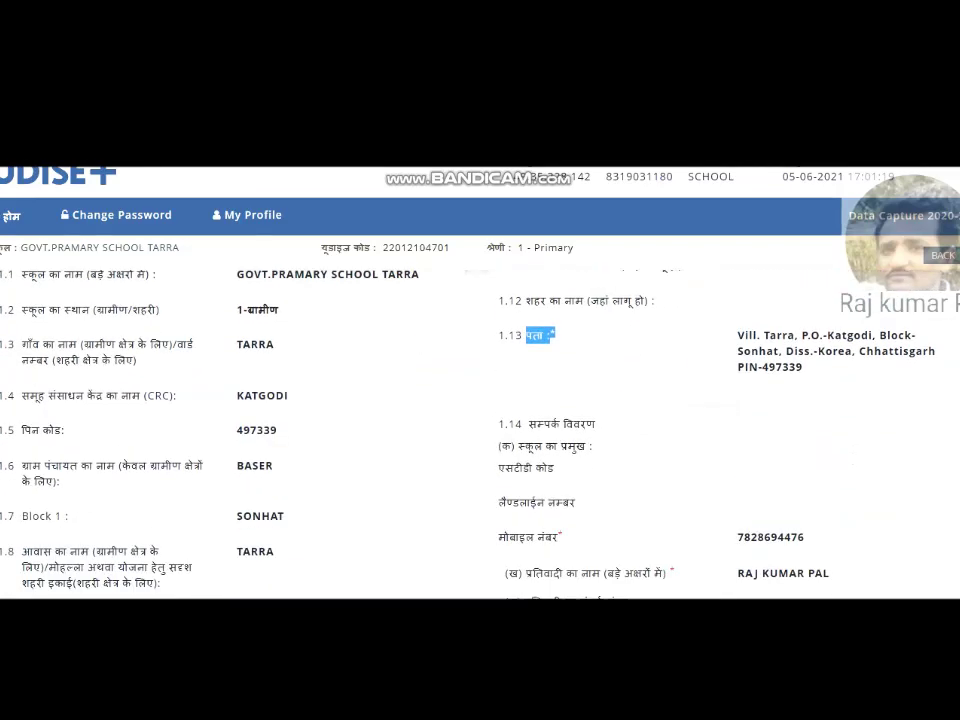
scroll(480, 420, up, 3)
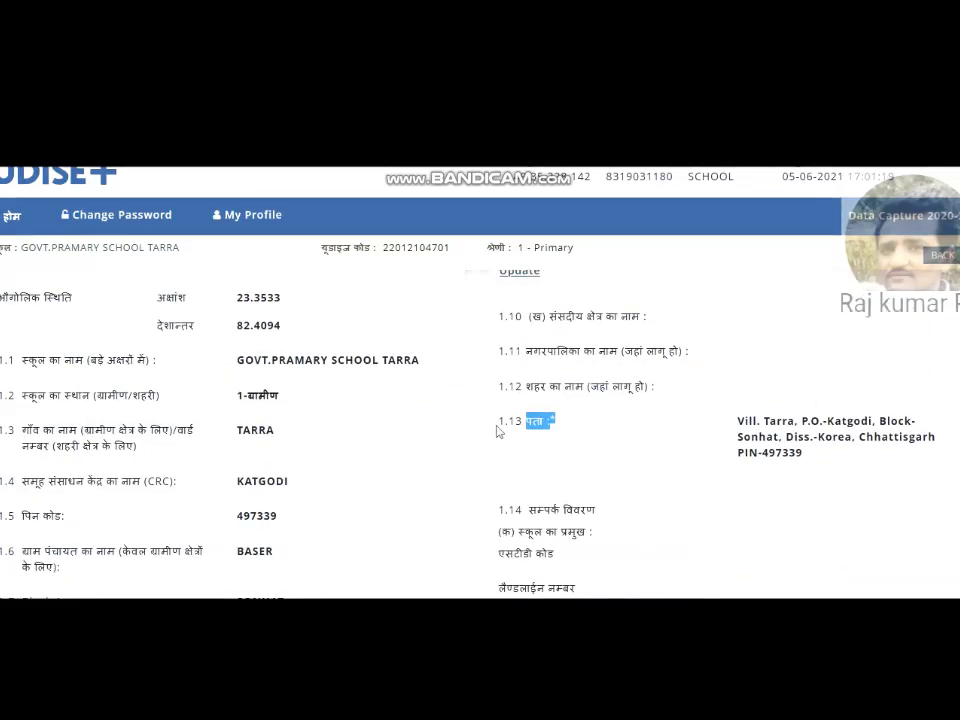
drag(511, 427, 812, 465)
scroll(480, 420, up, 1)
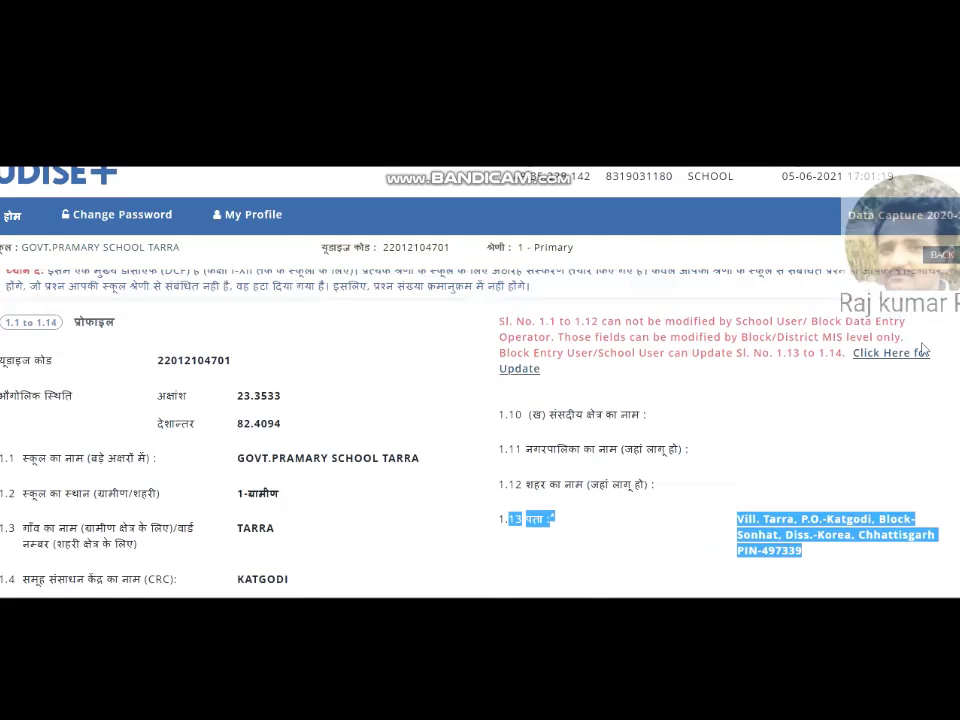
scroll(480, 420, down, 3)
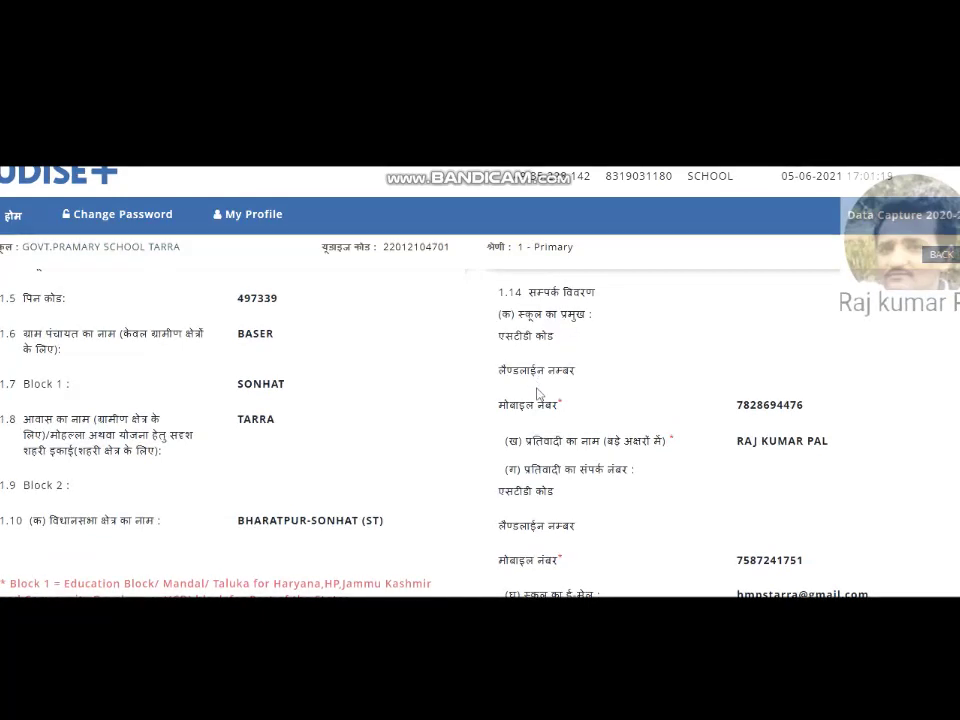
drag(744, 420, 776, 420)
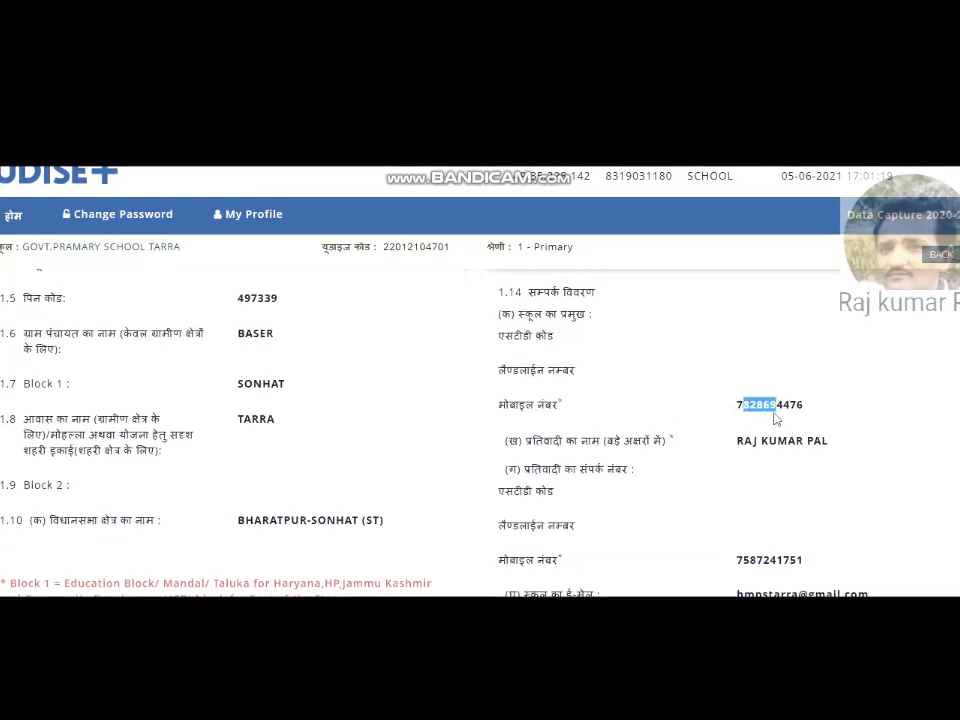
drag(532, 447, 606, 442)
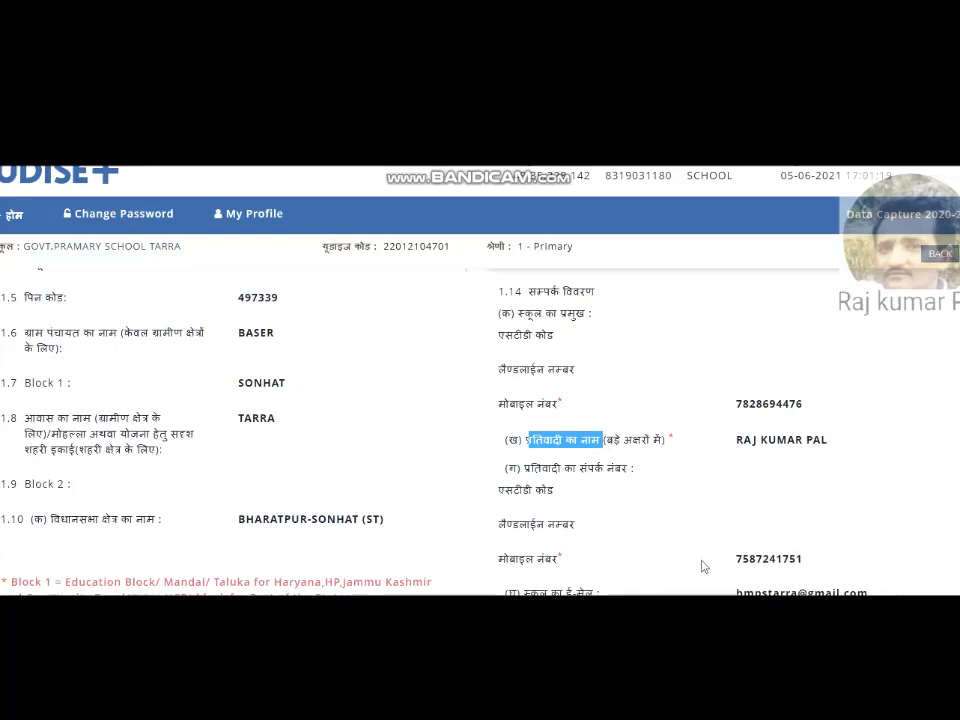
drag(686, 568, 861, 568)
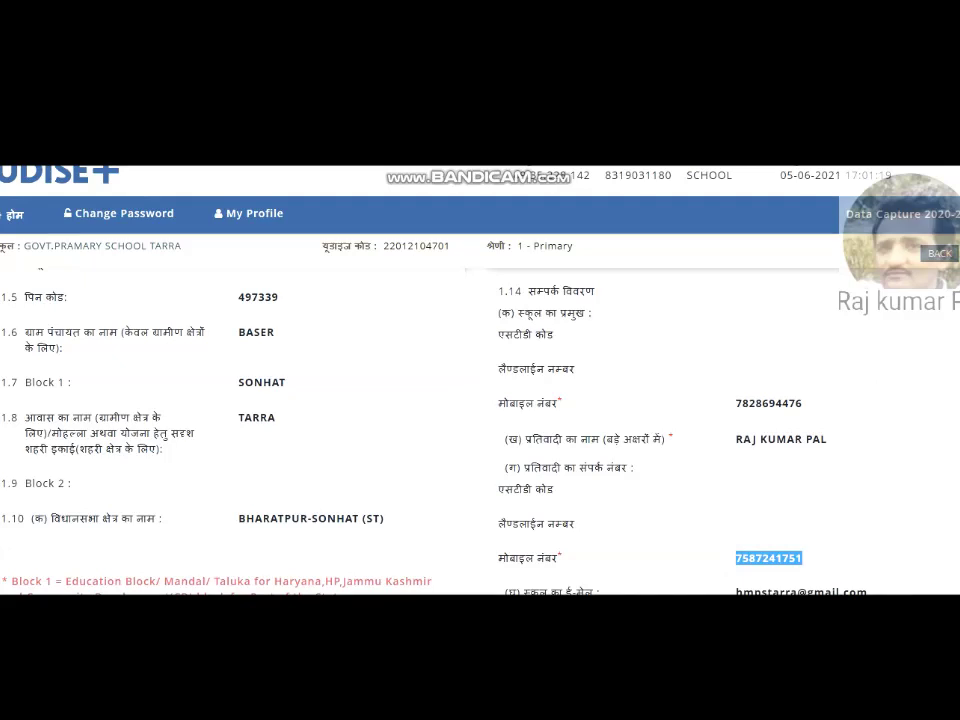
scroll(776, 296, up, 3)
scroll(776, 296, up, 1)
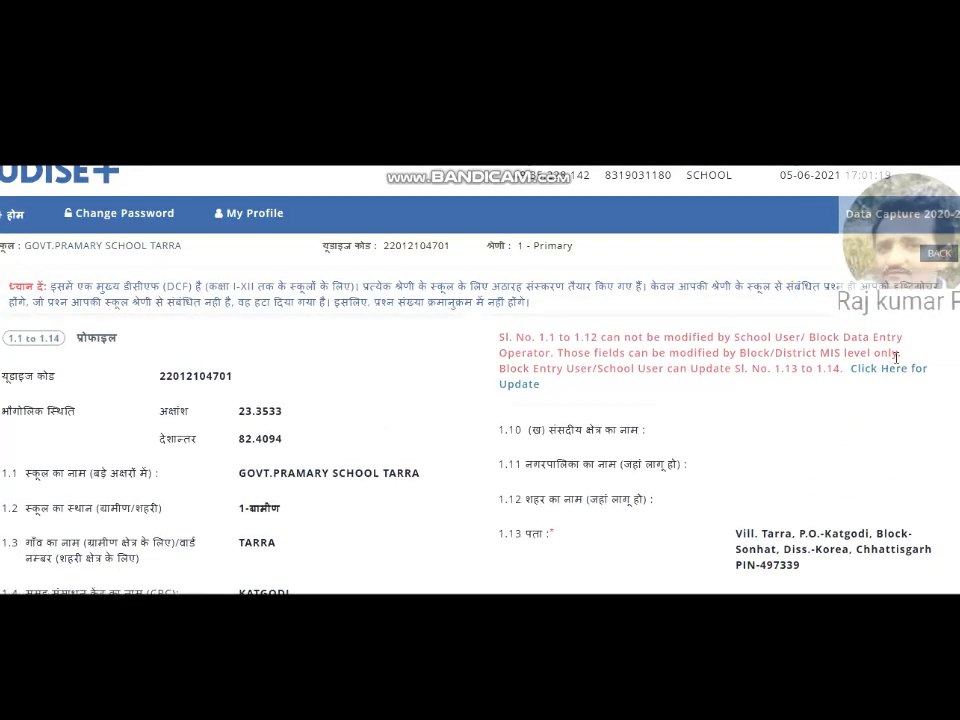
Step: Replace the respondent's mobile number under 1.14 with the new number
click(893, 357)
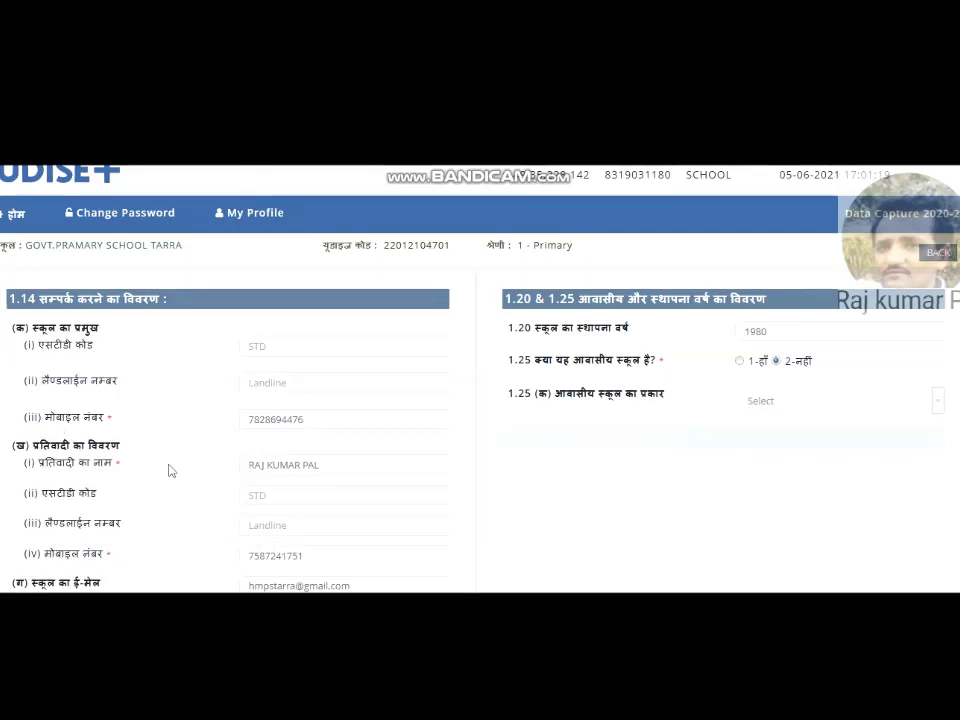
drag(314, 554, 204, 558)
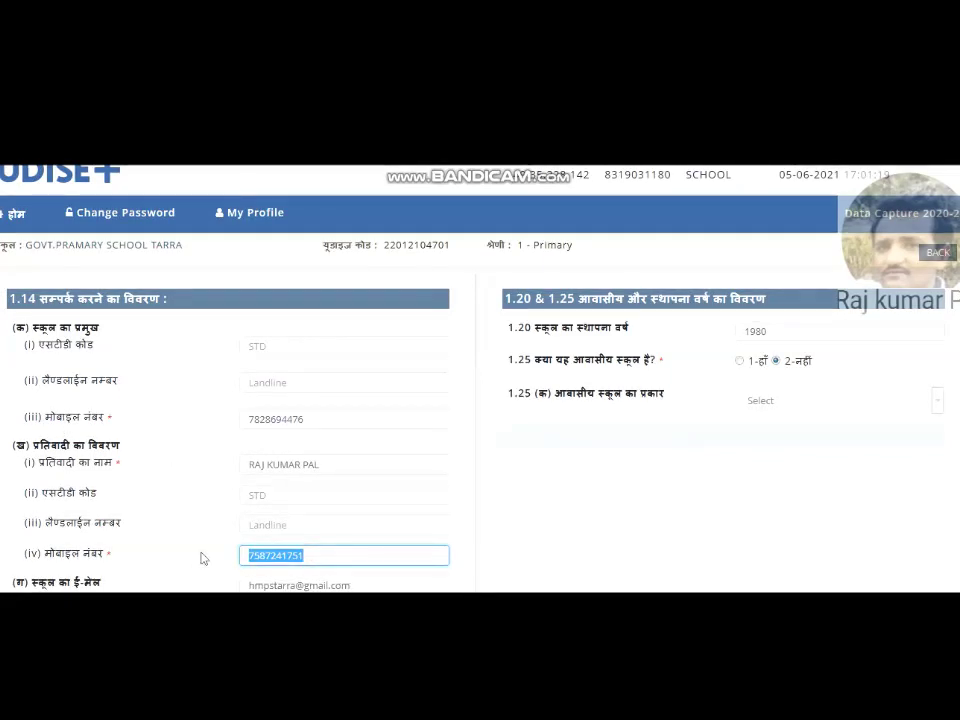
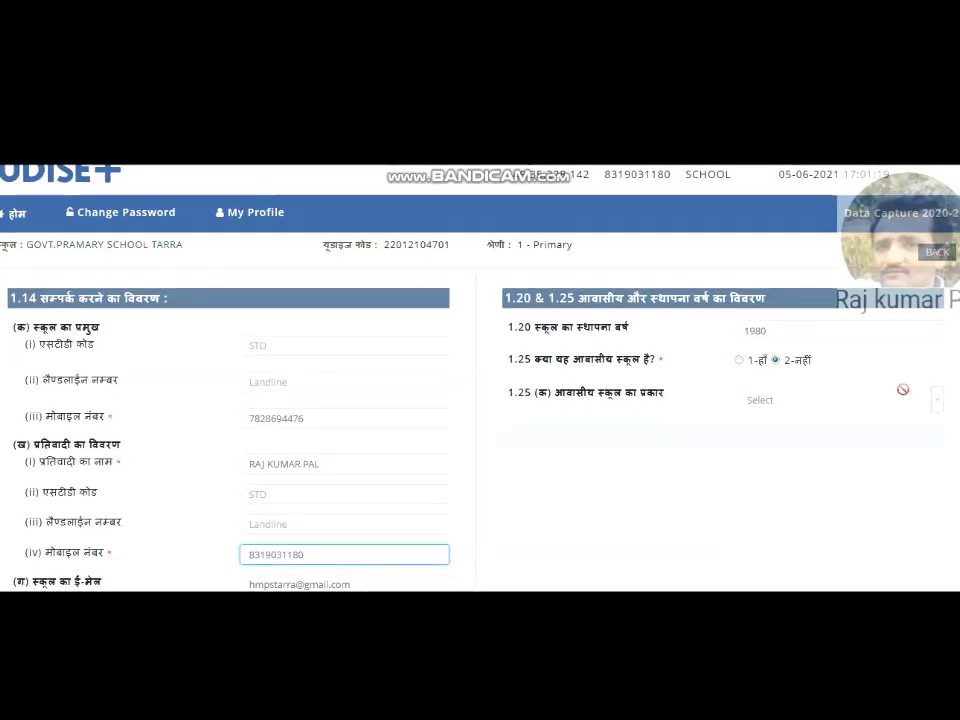
click(867, 333)
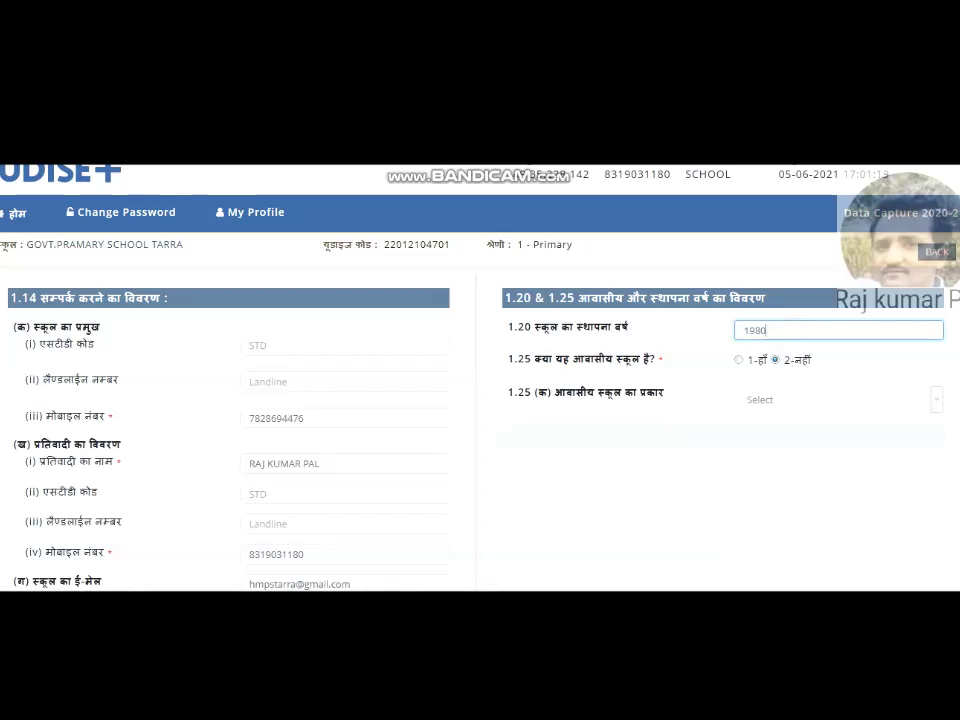
Step: Leave the school website field empty and submit the school profile changes with जमा करें
scroll(816, 373, down, 3)
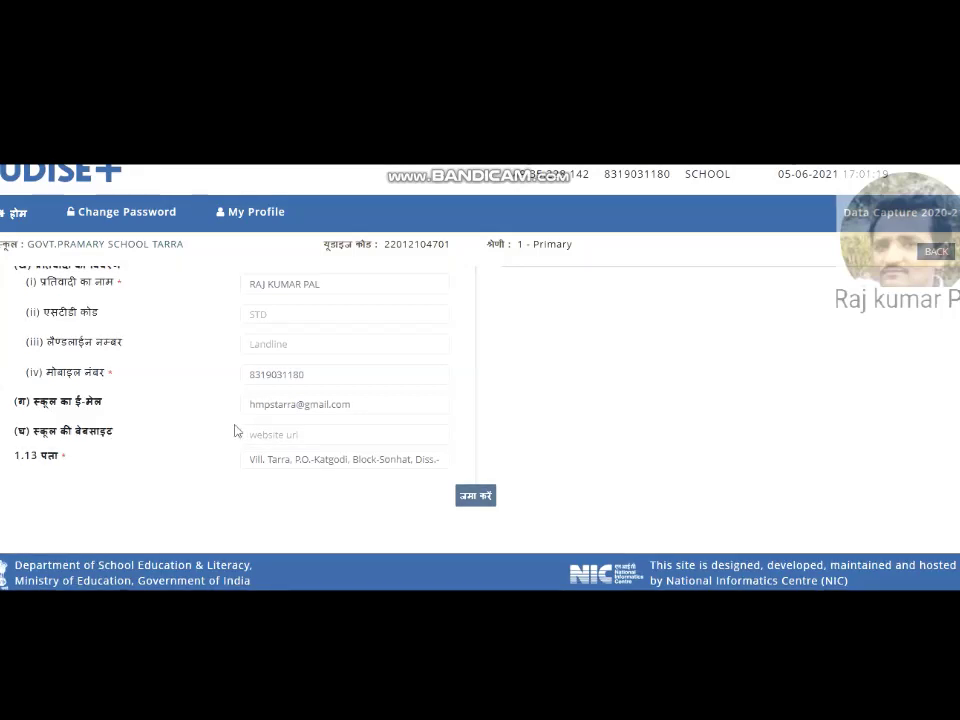
click(265, 434)
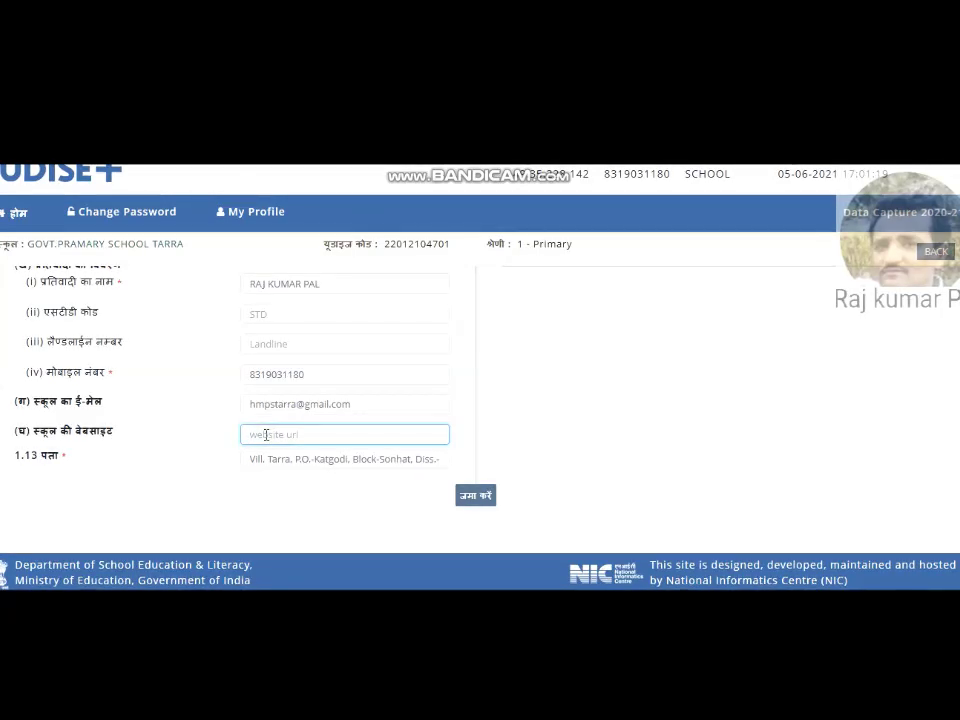
click(478, 497)
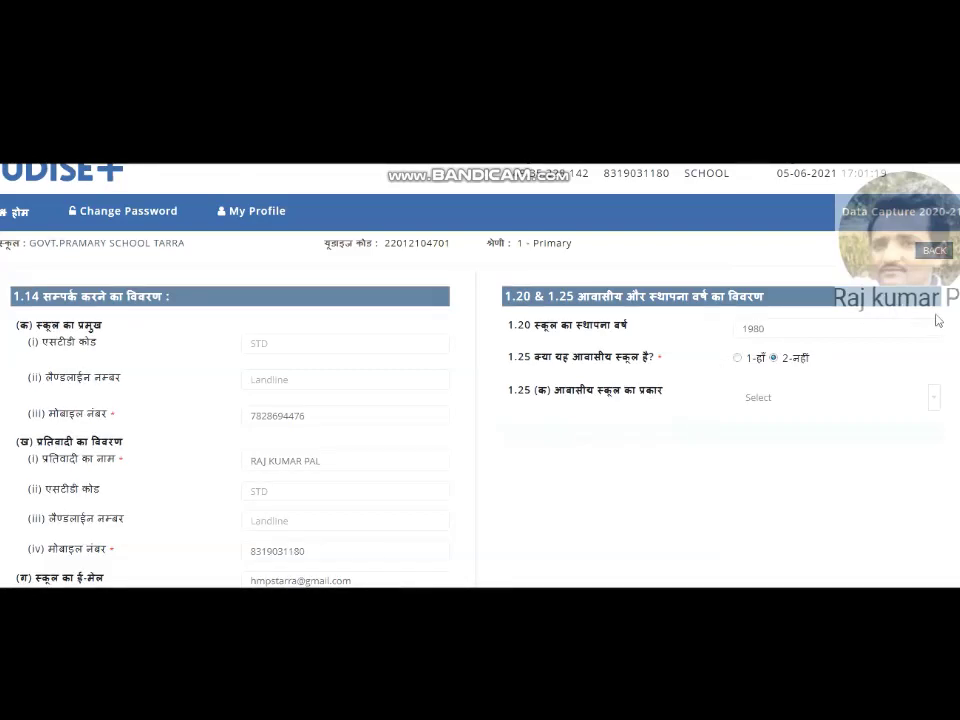
Step: Return to the data-capture dashboard, dismiss the Important Notes message, and go to the 1.15–1.26 category form
click(940, 256)
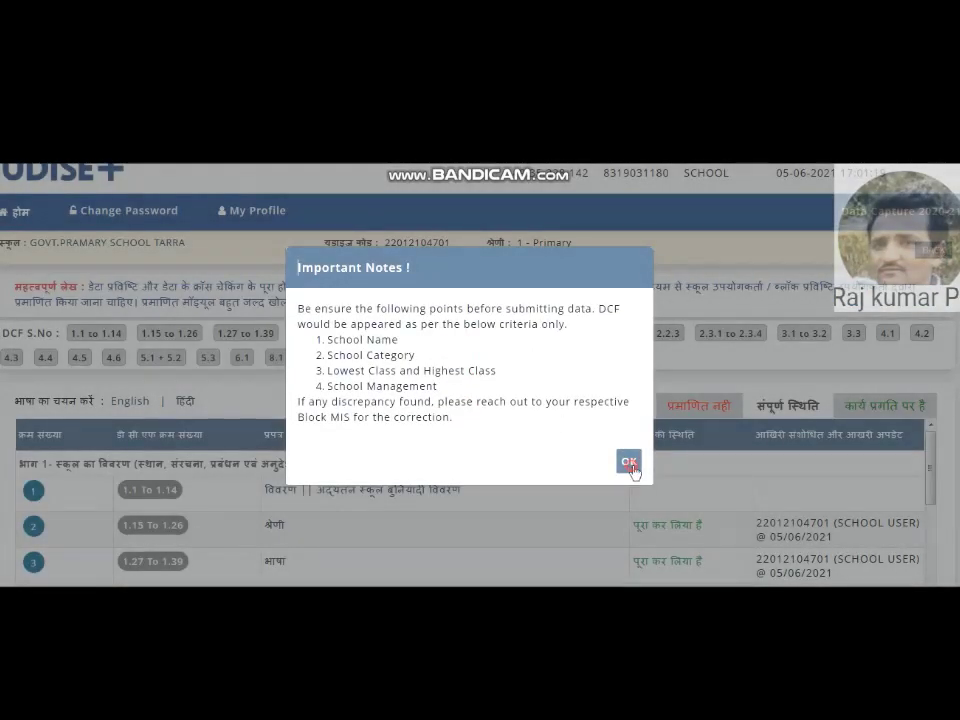
click(629, 462)
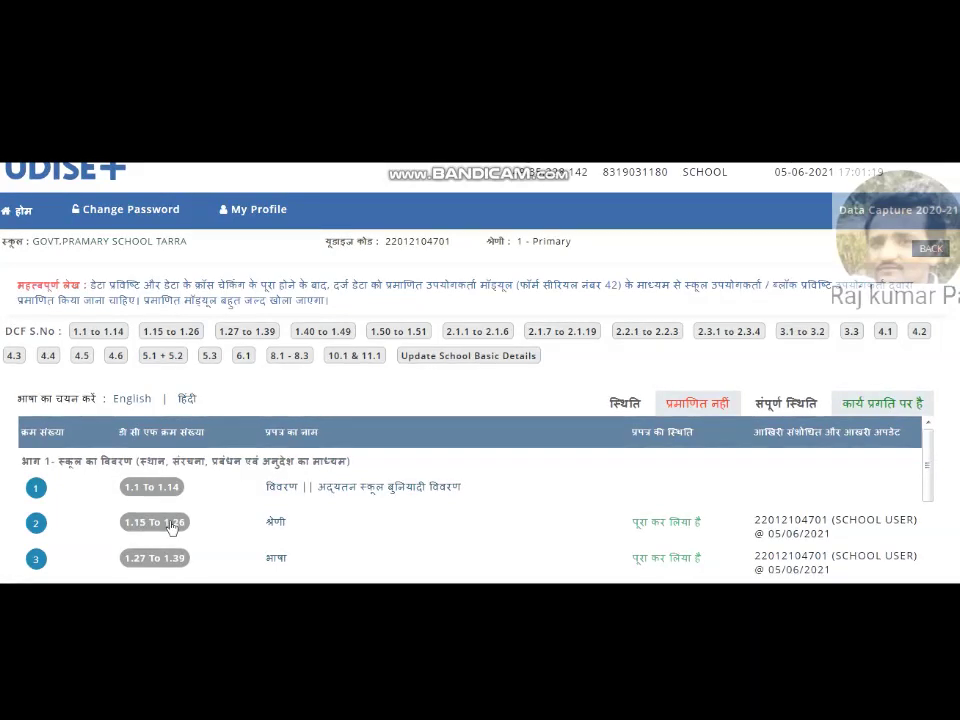
click(276, 522)
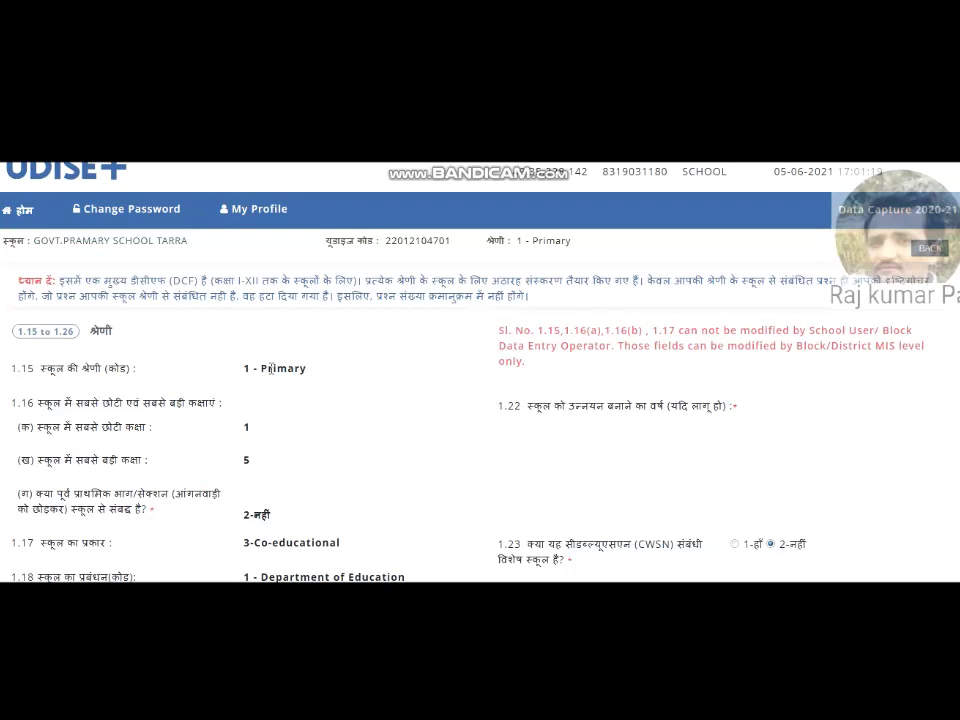
Step: Check the non-editable fields note, category 1 - Primary, and the class range 1 to 5
drag(493, 330, 676, 334)
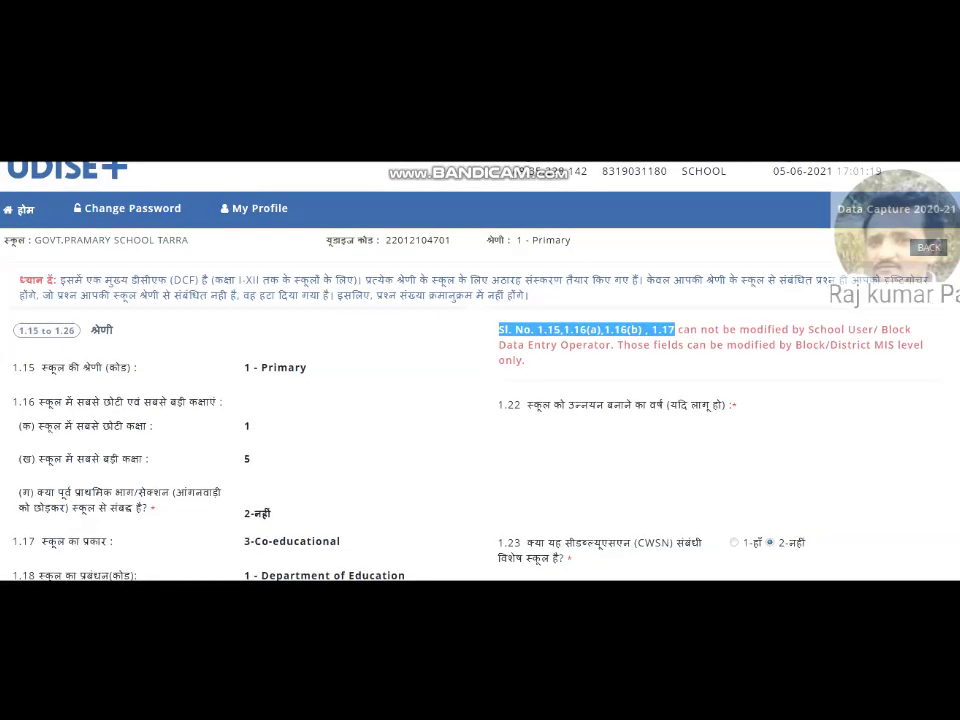
scroll(480, 400, down, 1)
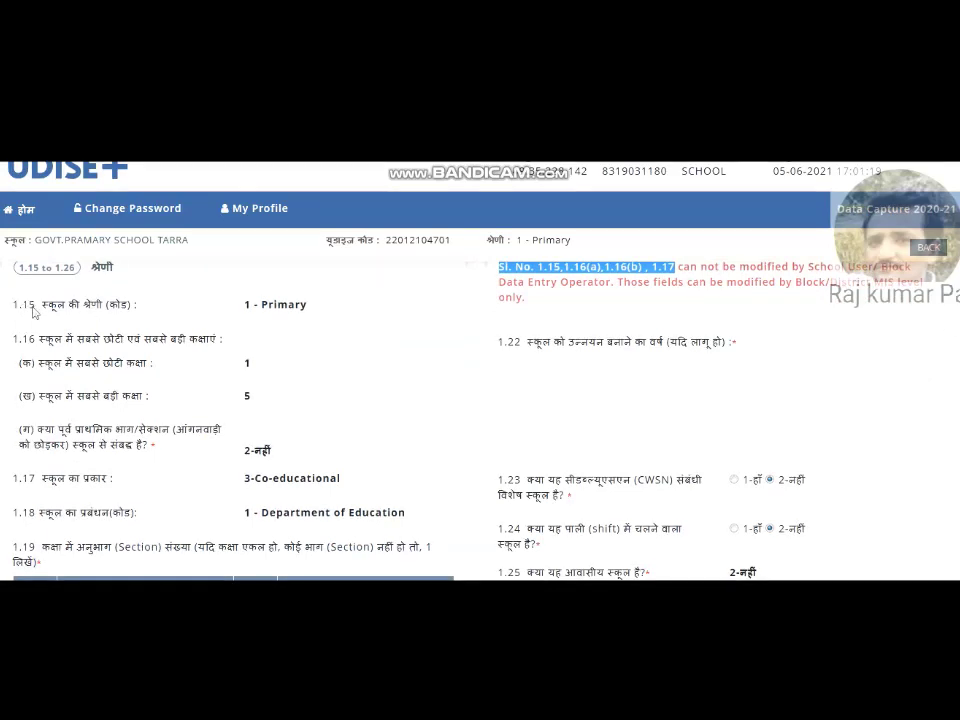
drag(250, 304, 316, 314)
drag(244, 364, 251, 365)
click(251, 365)
click(251, 396)
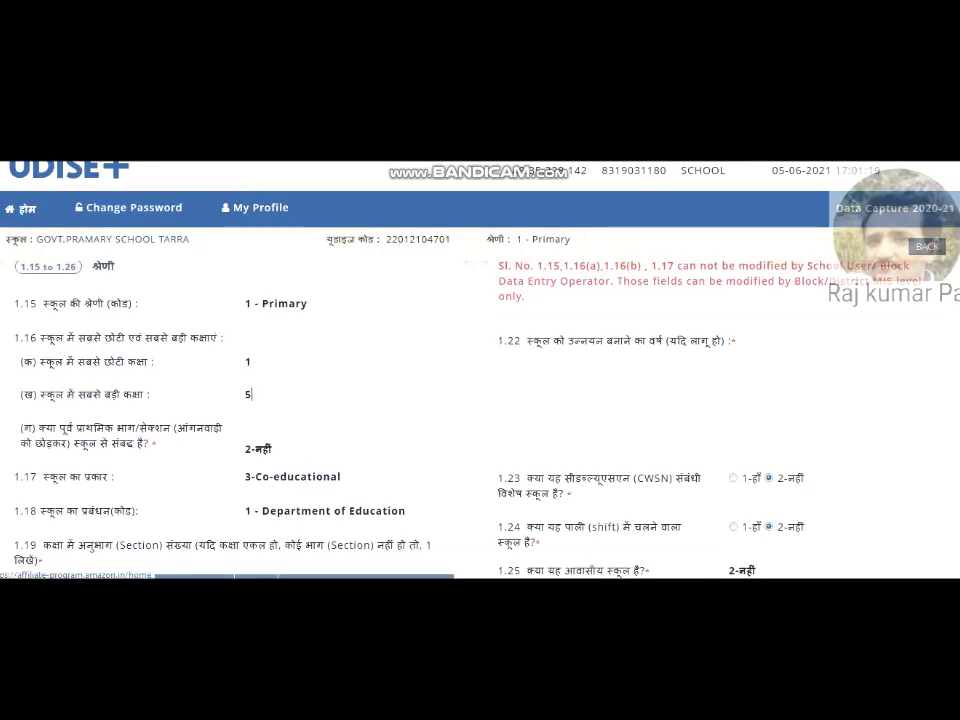
Step: Review the 1.19 section counts for class I through class V
scroll(480, 400, down, 3)
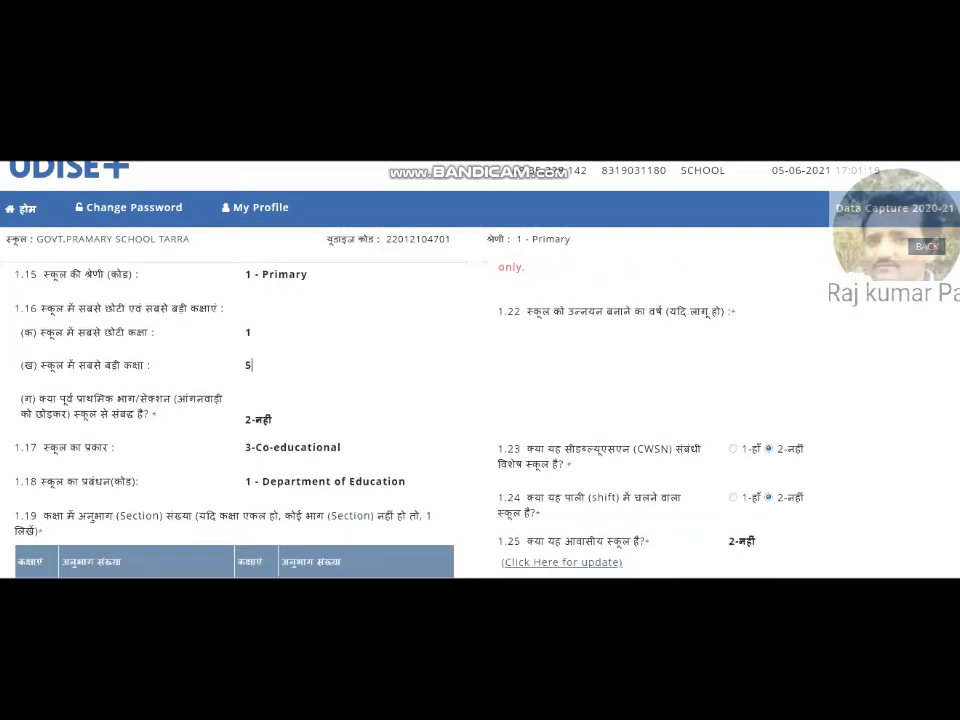
scroll(480, 400, down, 1)
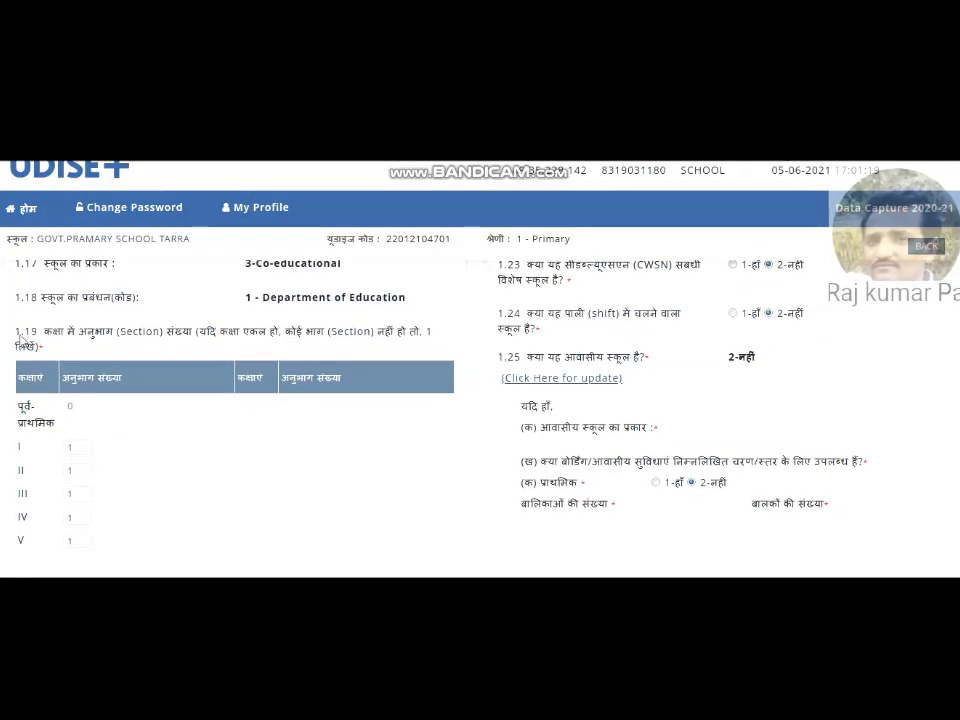
drag(20, 337, 37, 337)
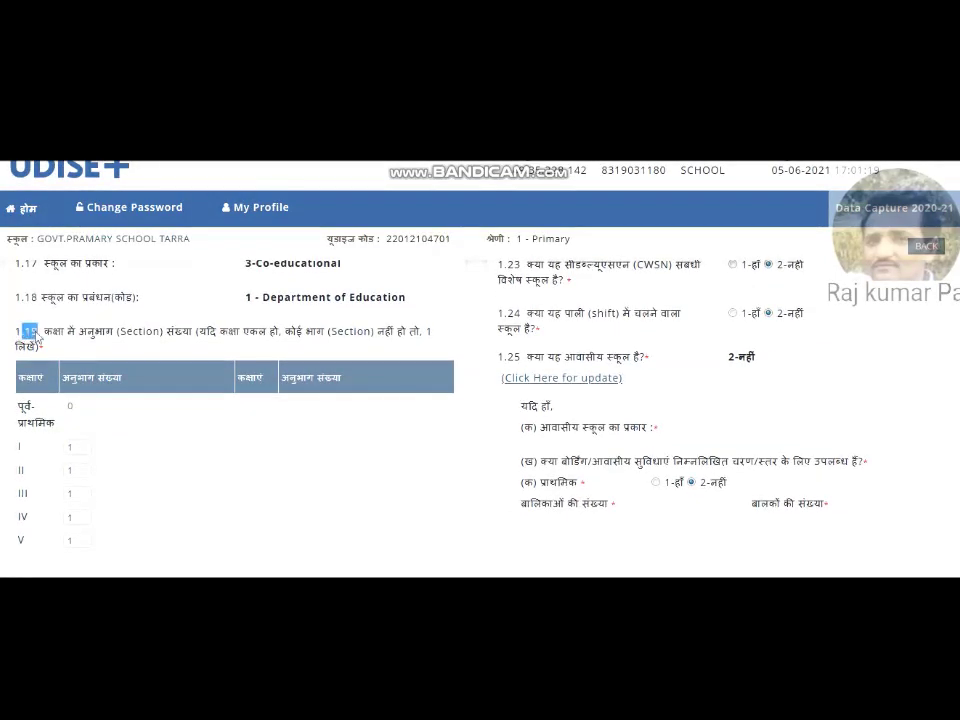
click(79, 447)
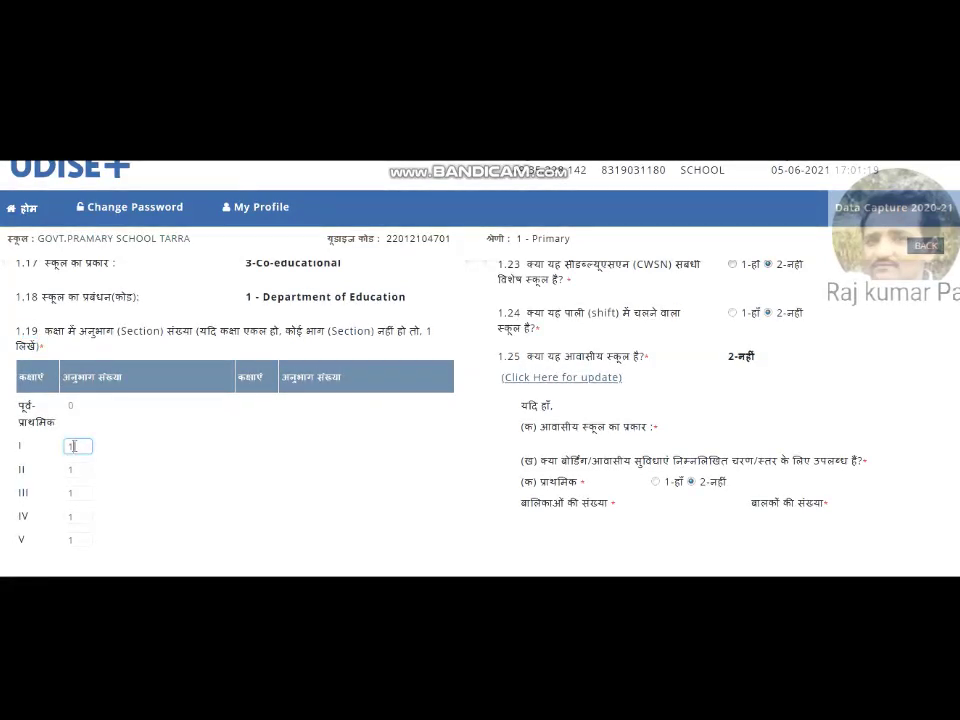
drag(83, 449, 57, 449)
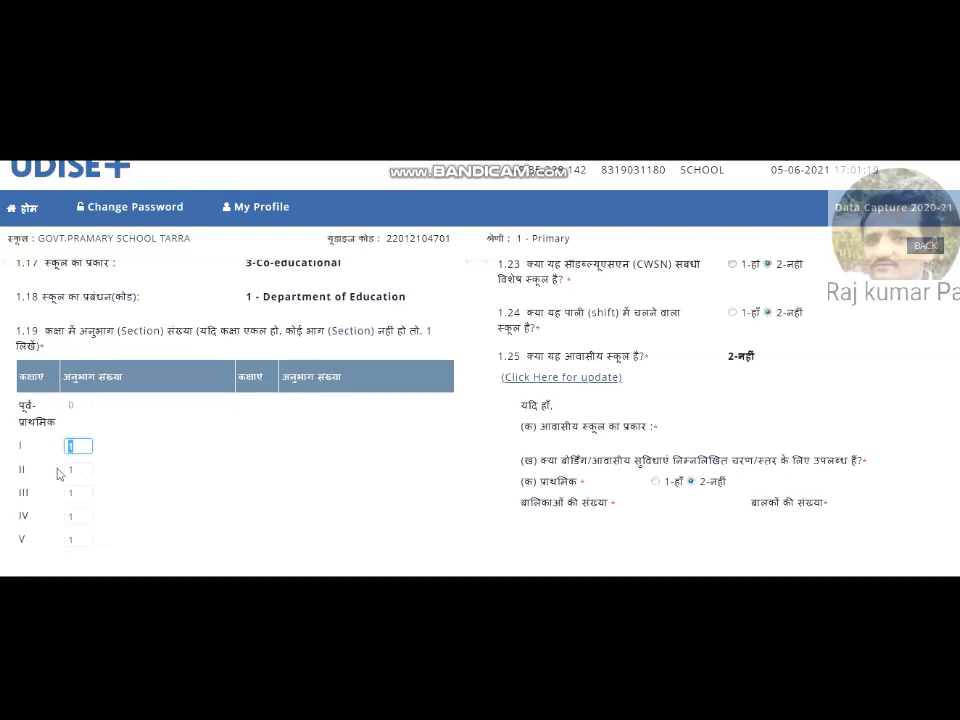
click(77, 541)
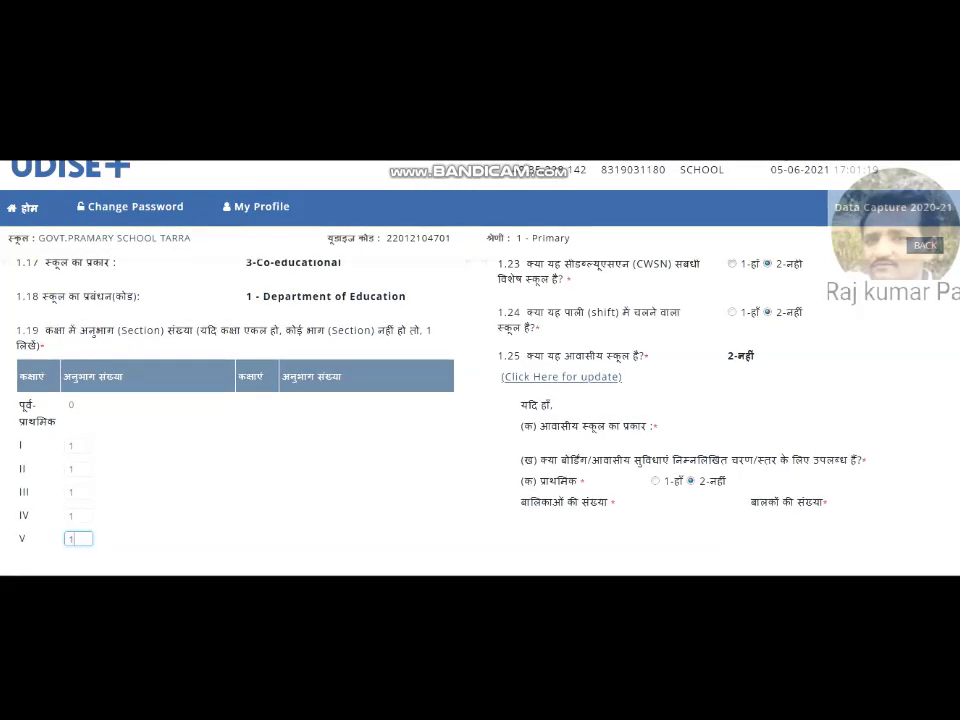
scroll(480, 400, up, 5)
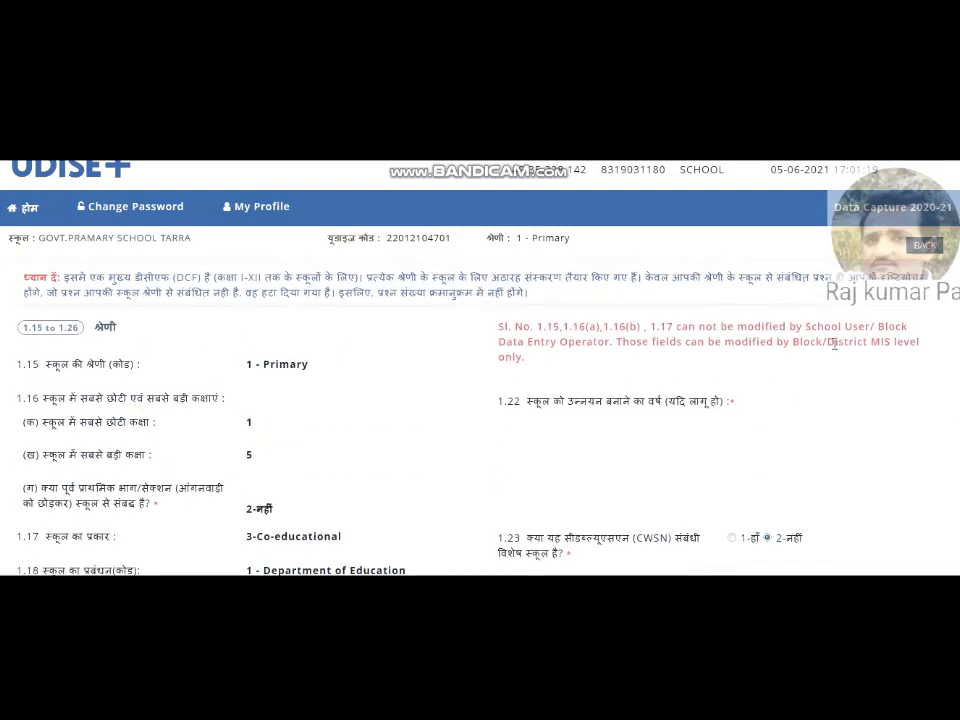
Step: Review items 1.22 to 1.26, then save the category section with जमा करे और आगे
drag(498, 408, 518, 410)
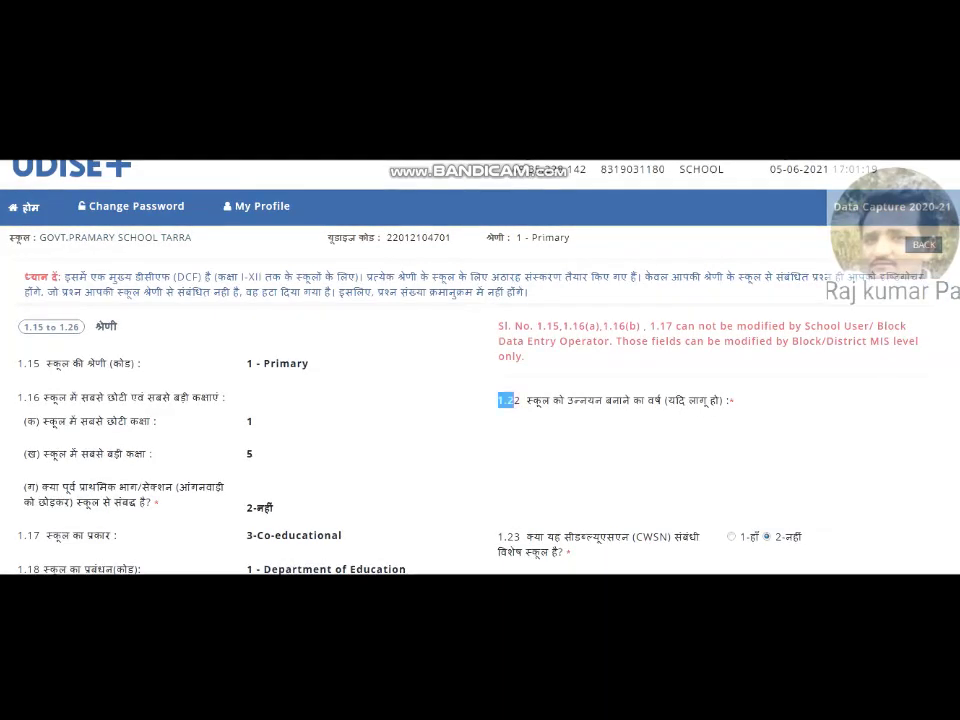
scroll(480, 400, down, 1)
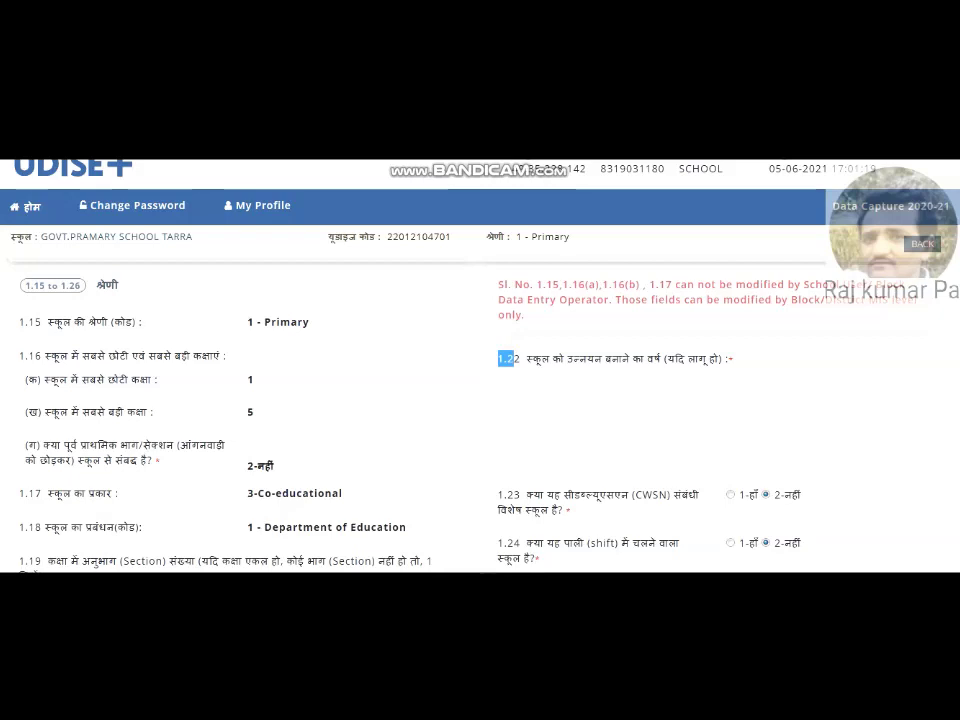
scroll(480, 400, down, 3)
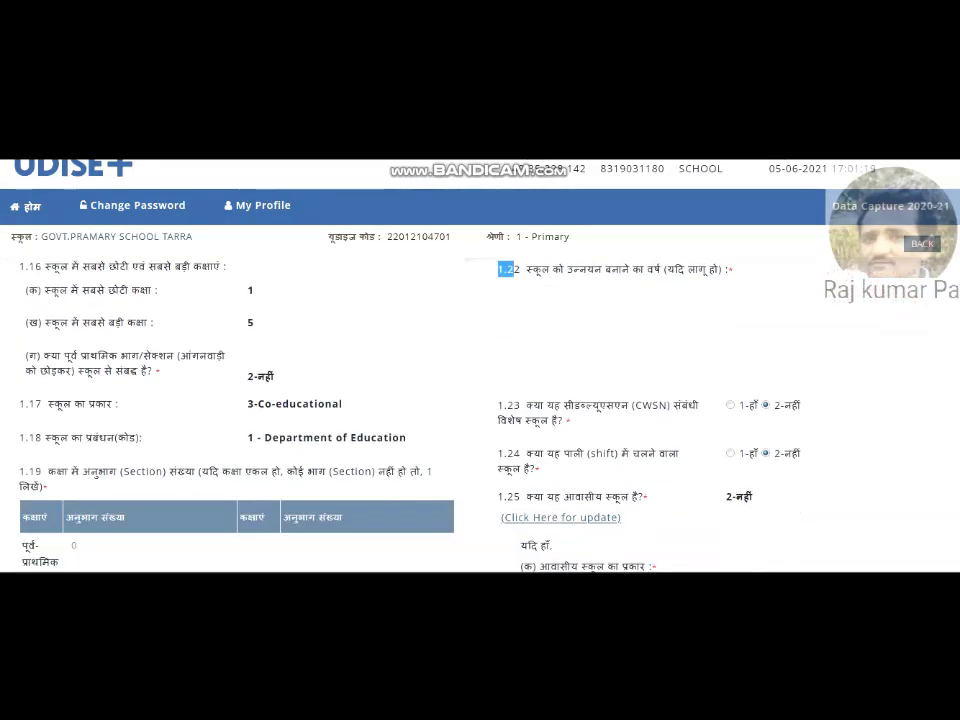
scroll(597, 335, down, 1)
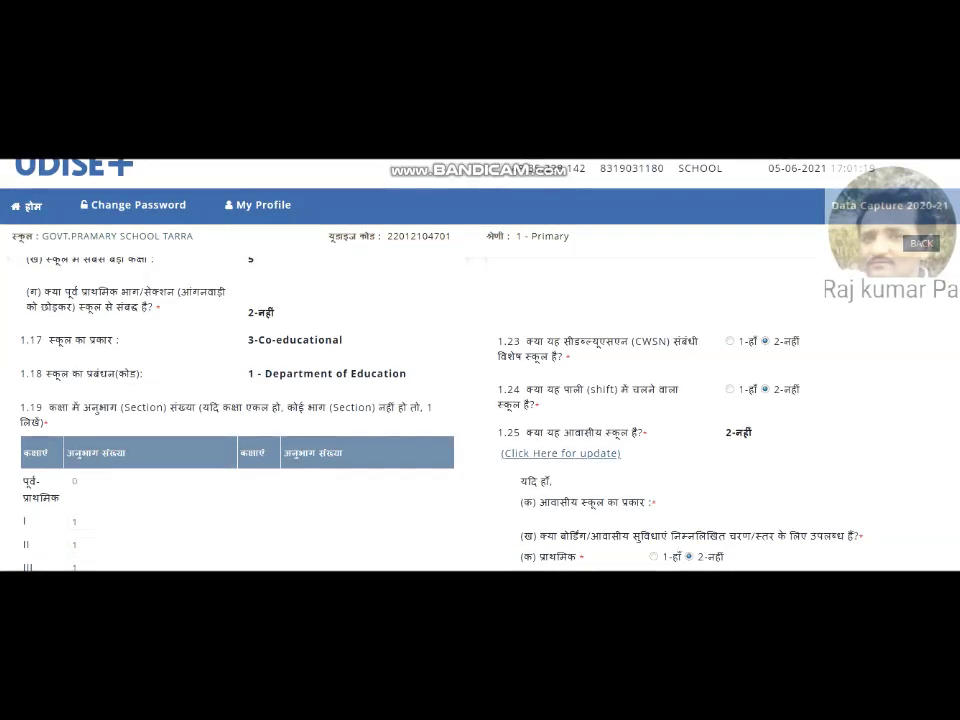
scroll(480, 400, down, 2)
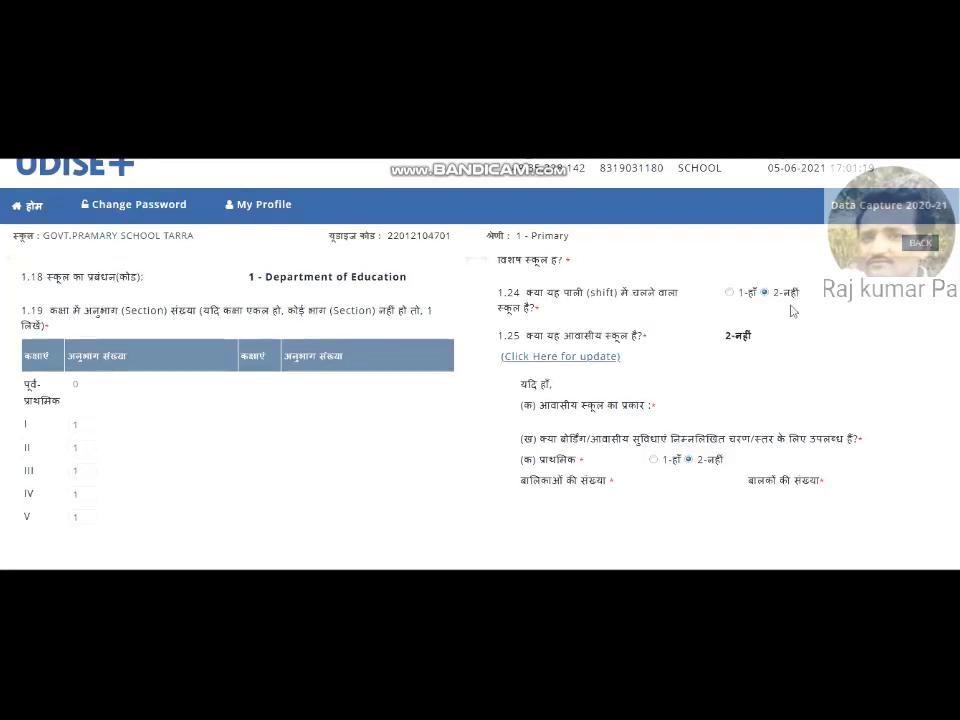
scroll(480, 400, down, 1)
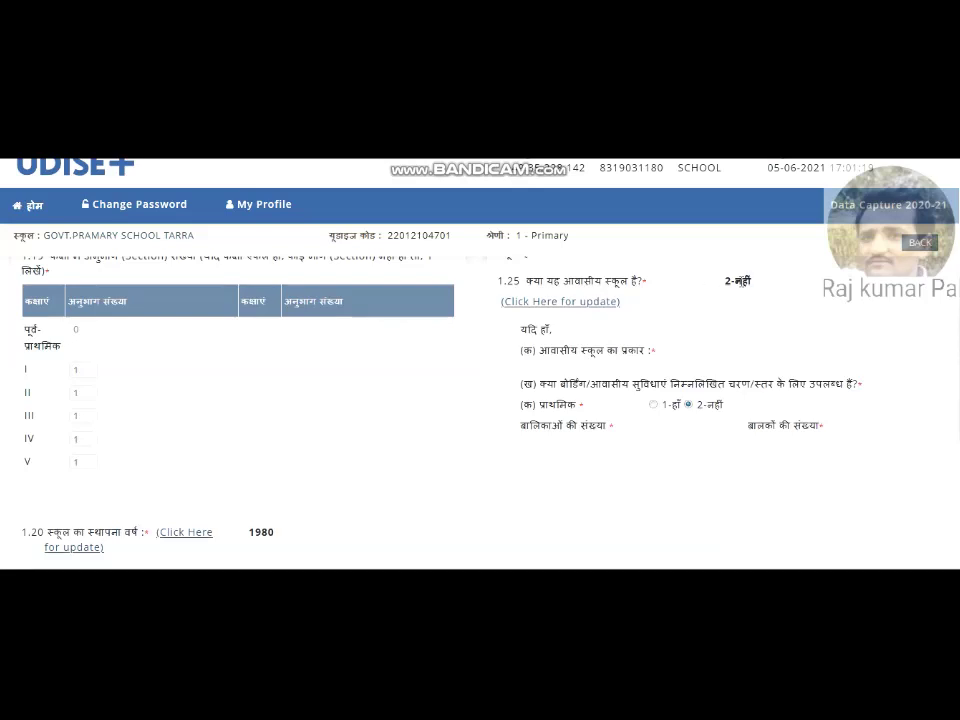
scroll(439, 401, down, 5)
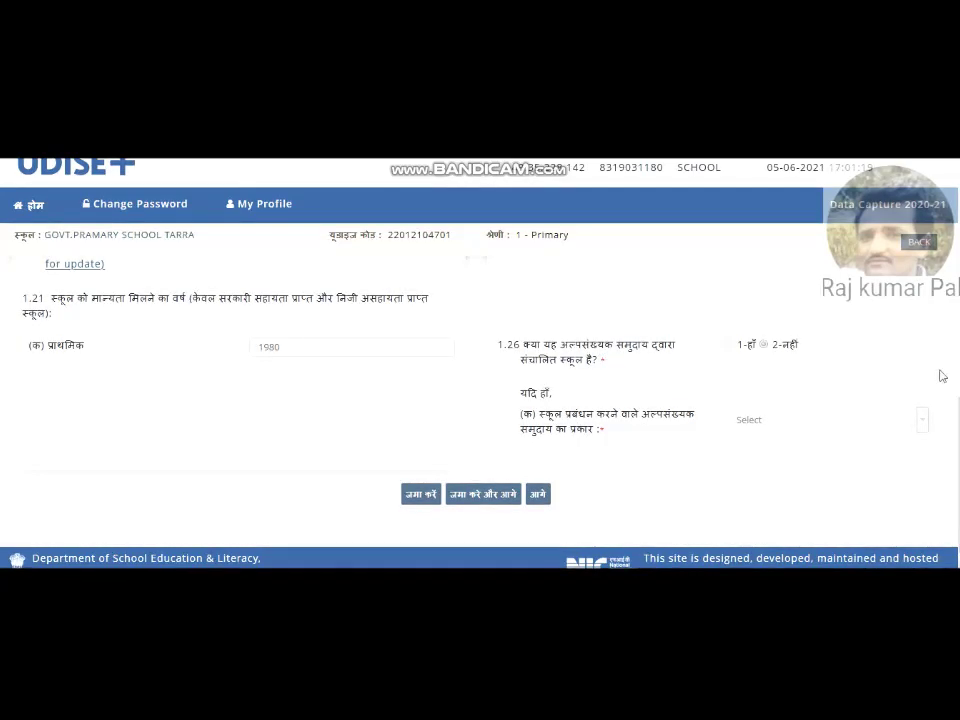
scroll(480, 390, up, 10)
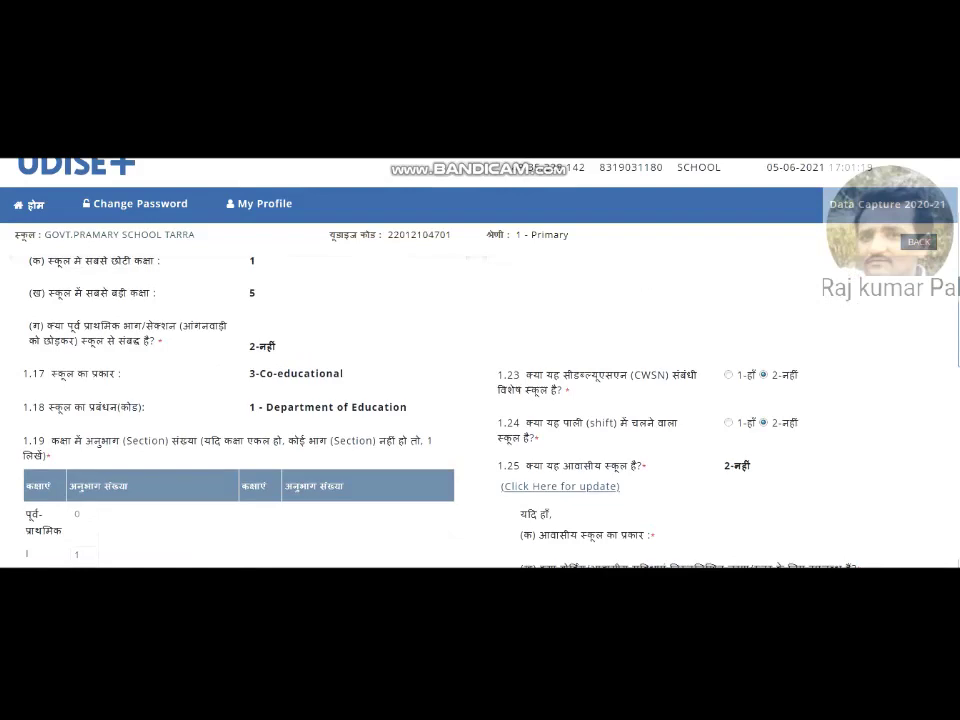
scroll(480, 390, down, 10)
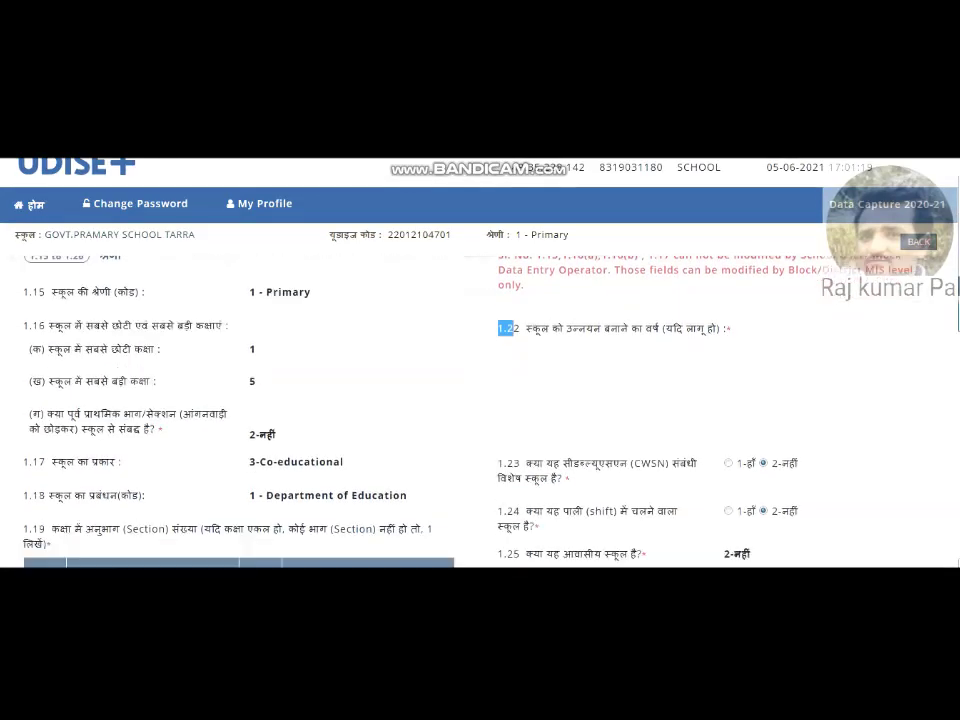
scroll(480, 390, down, 2)
scroll(480, 390, up, 3)
scroll(480, 390, down, 2)
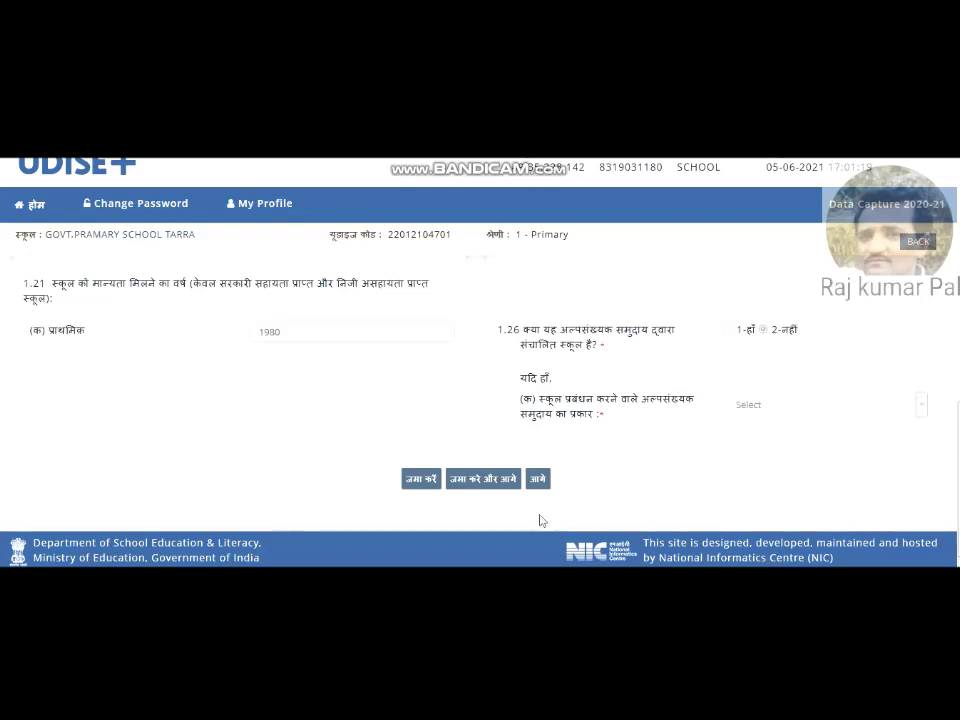
click(476, 480)
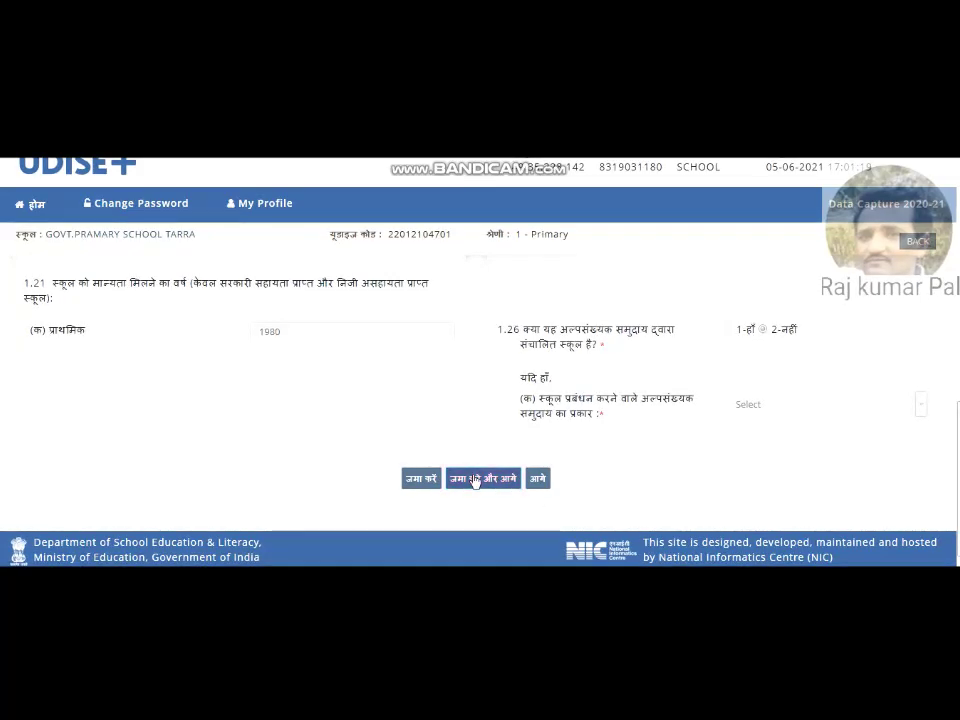